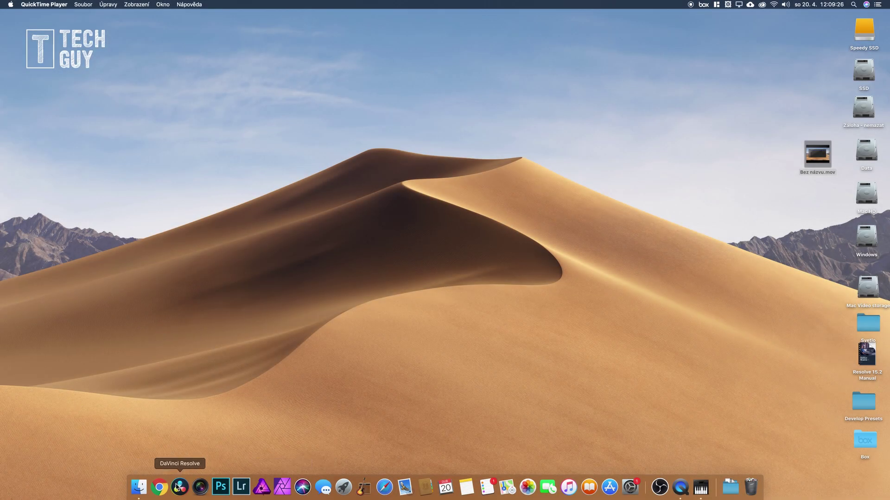
# Step: Launch DaVinci Resolve and show the Databases sidebar
pyautogui.click(179, 487)
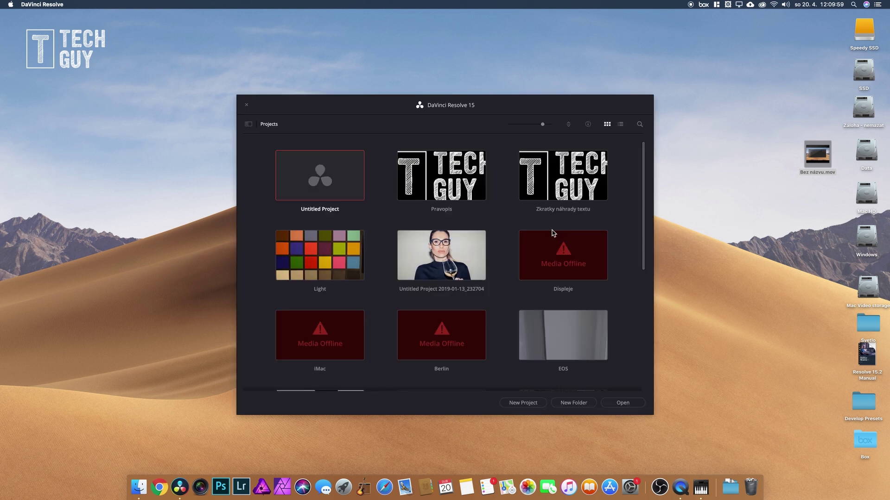
pyautogui.click(249, 125)
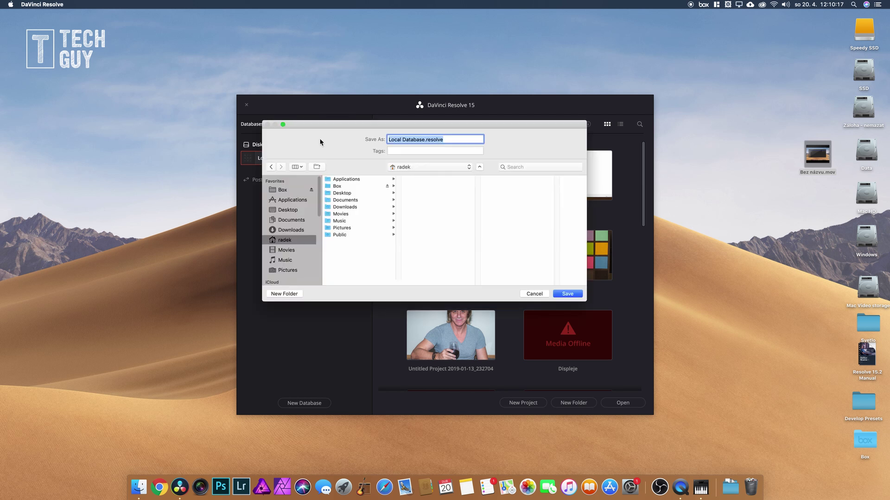
pyautogui.scroll(-10, 302, 255)
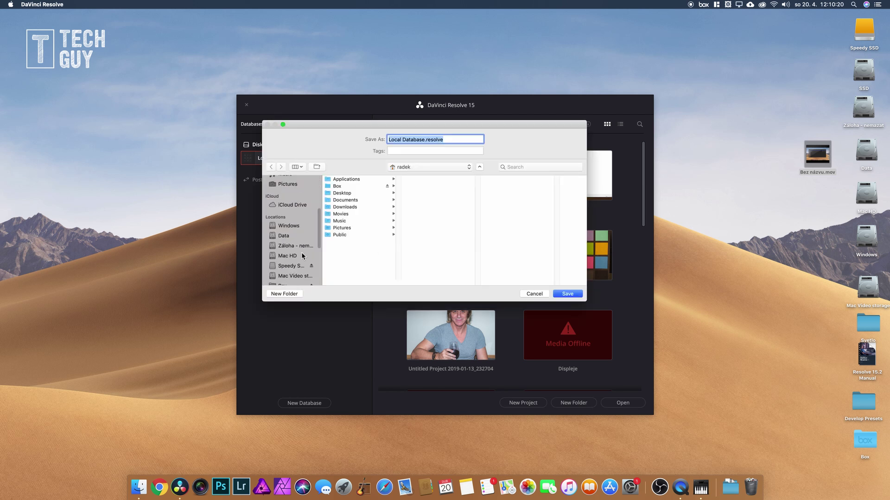
pyautogui.scroll(1, 299, 227)
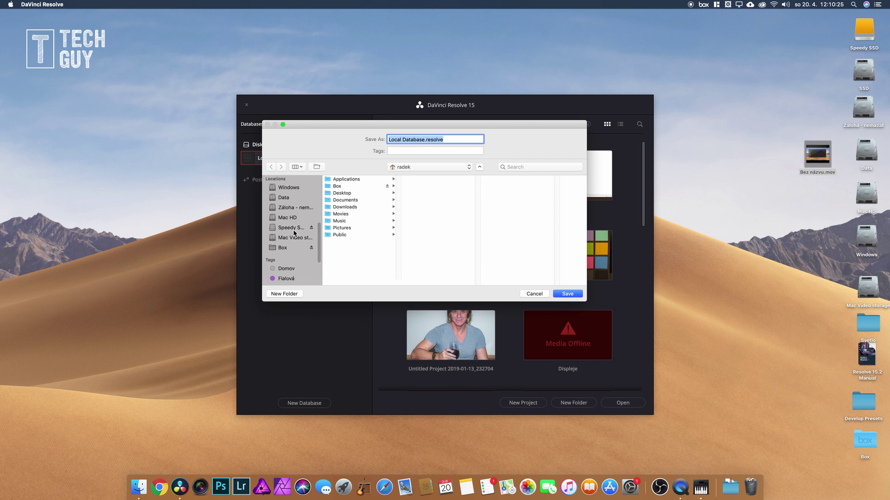
# Step: Create a Backup15 folder on Speedy SSD and save the Local Database backup there
pyautogui.click(292, 228)
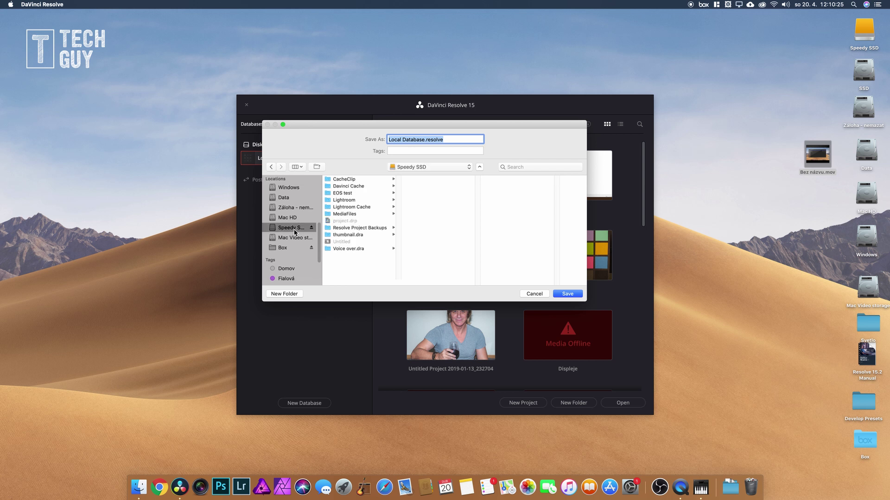
pyautogui.click(290, 294)
pyautogui.write('B')
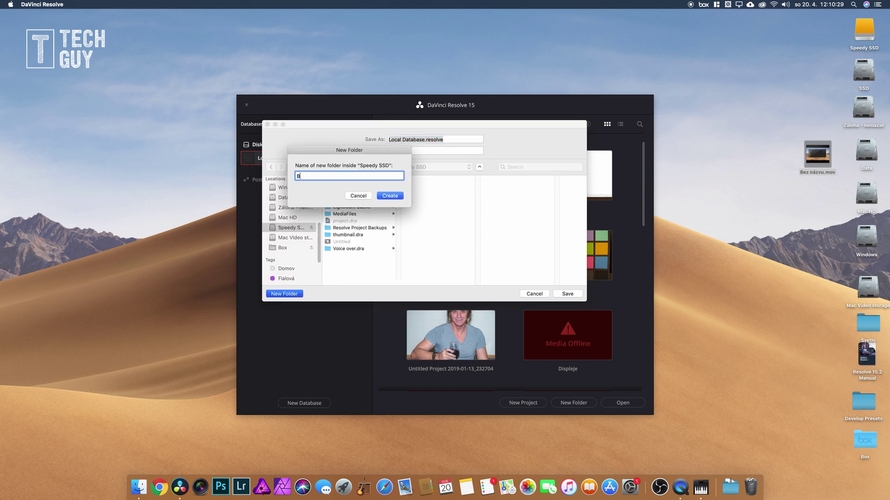
pyautogui.write('ack')
pyautogui.write('up15')
pyautogui.press('Return')
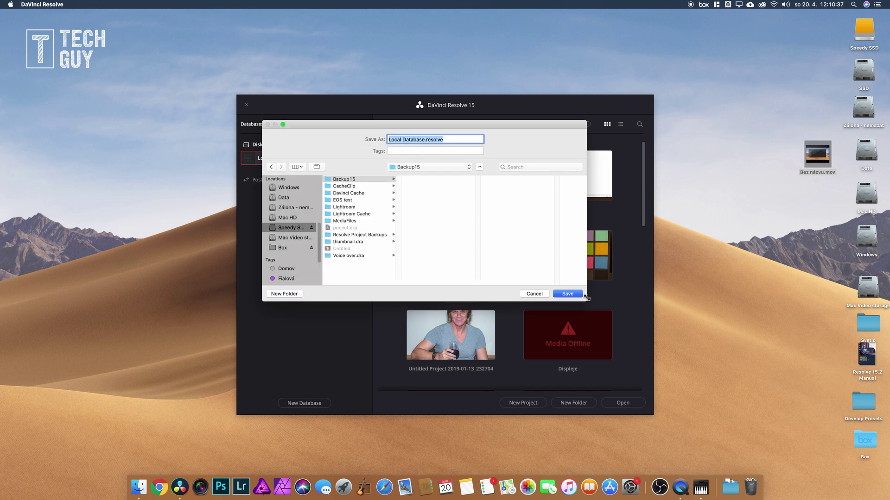
pyautogui.click(578, 296)
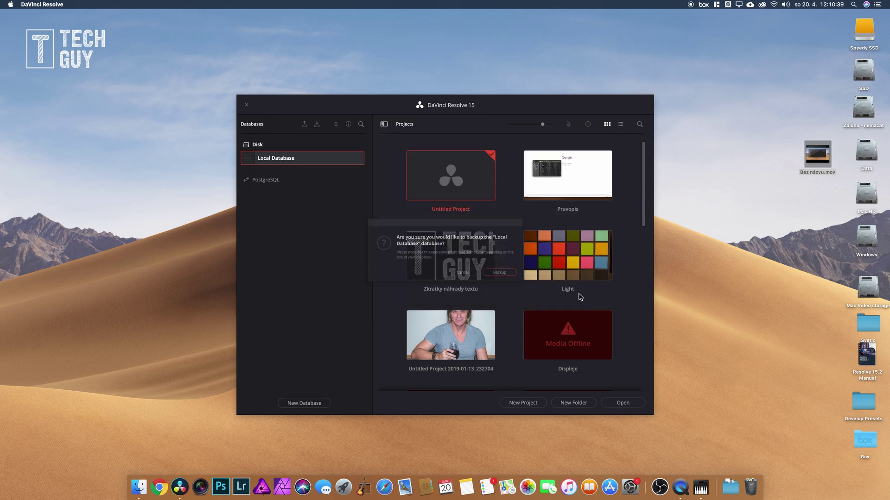
pyautogui.click(516, 279)
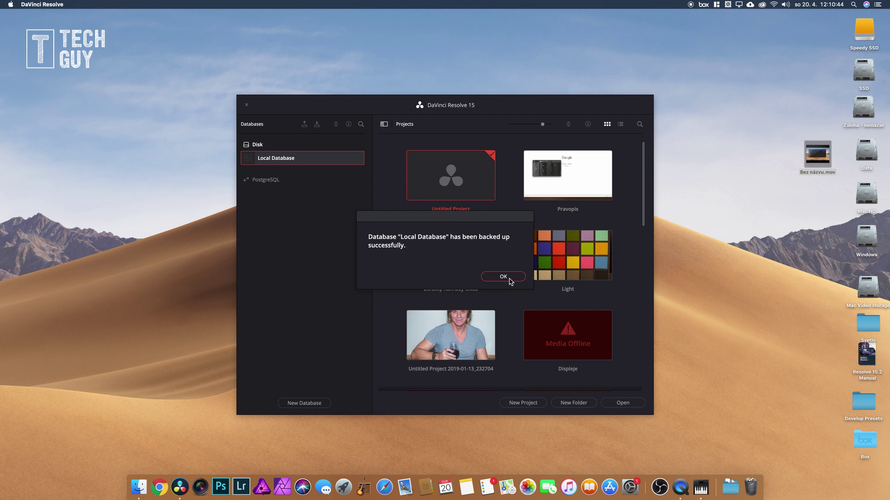
pyautogui.click(510, 280)
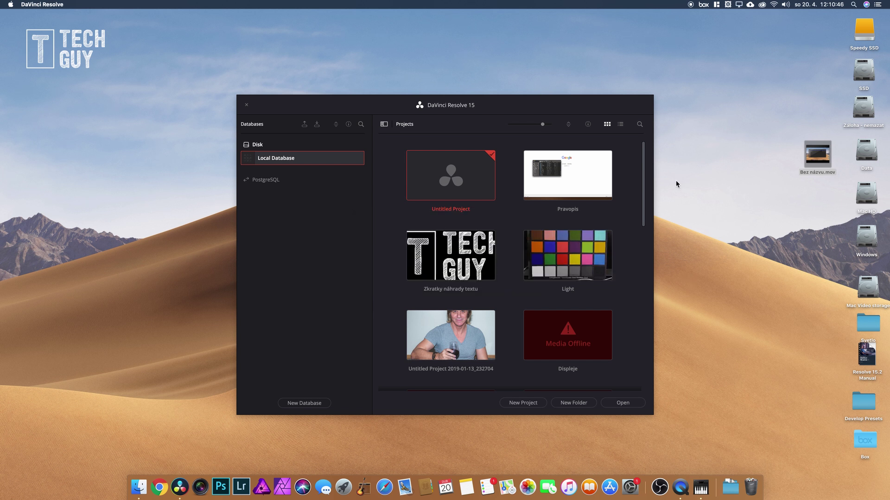
# Step: Export the Pravopis project archive to Speedy SSD > Backup15 with render cache and optimized media
pyautogui.click(573, 178)
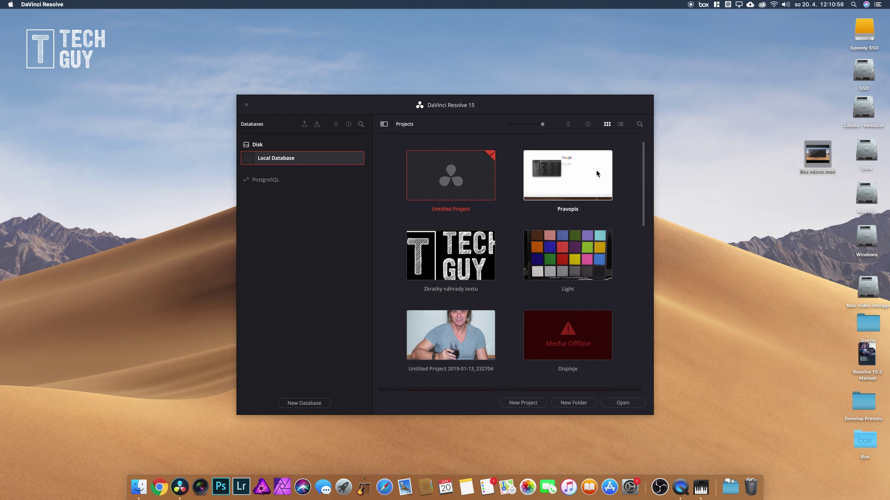
pyautogui.rightClick(582, 179)
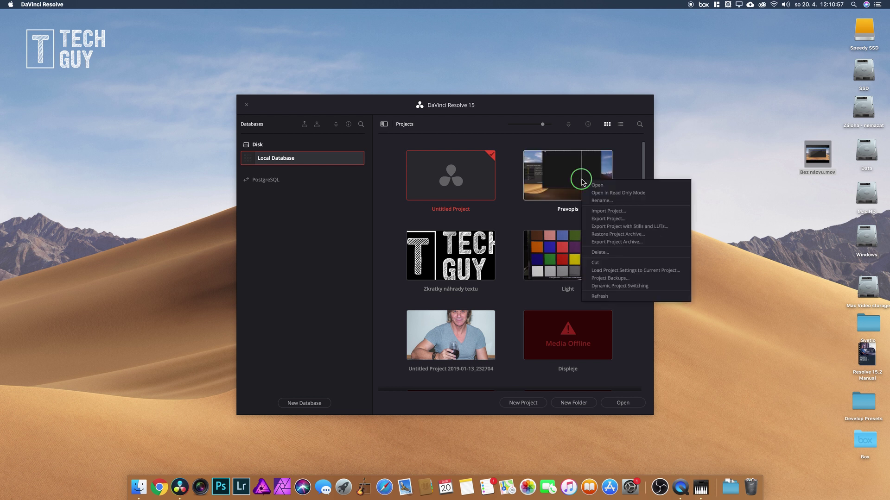
pyautogui.click(605, 242)
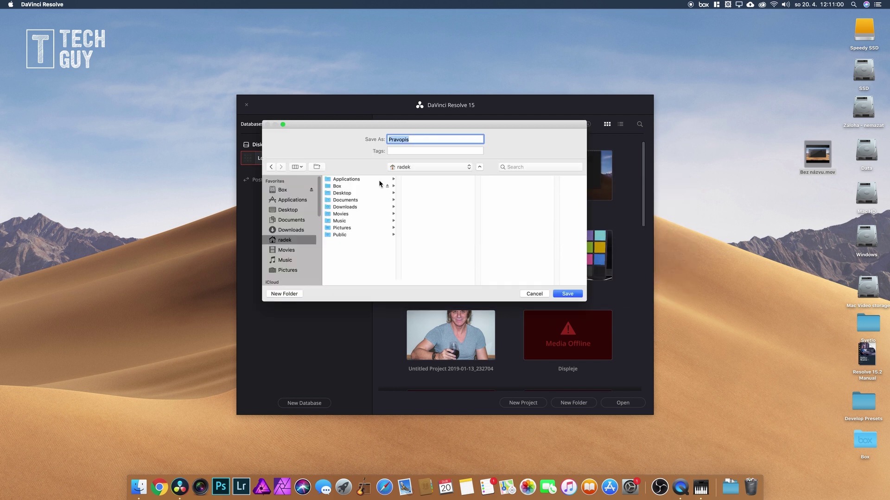
pyautogui.scroll(-5, 292, 274)
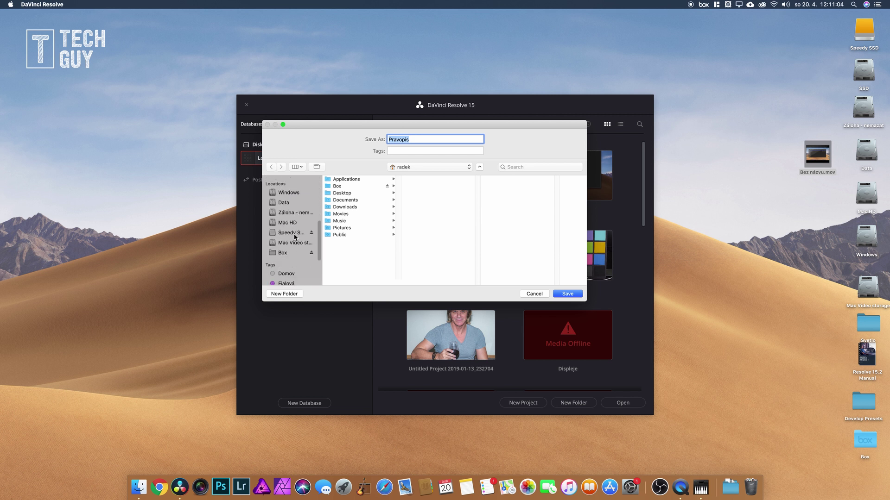
pyautogui.click(295, 233)
pyautogui.click(351, 180)
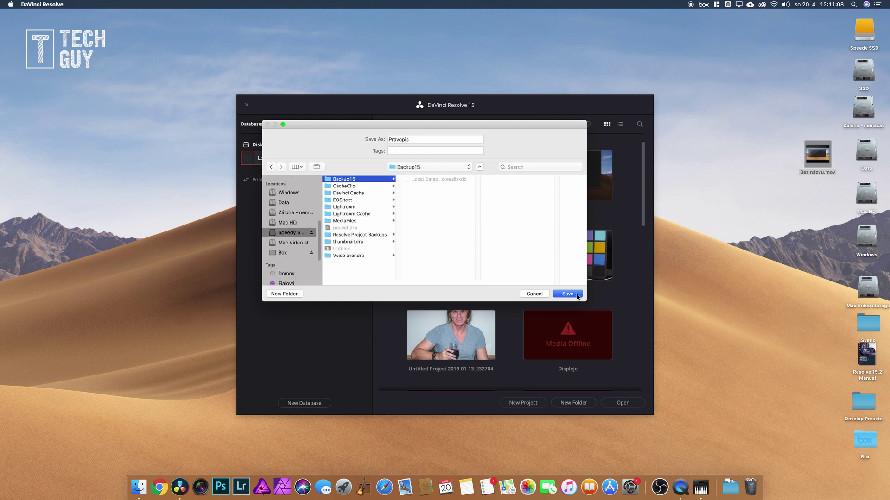
pyautogui.click(578, 296)
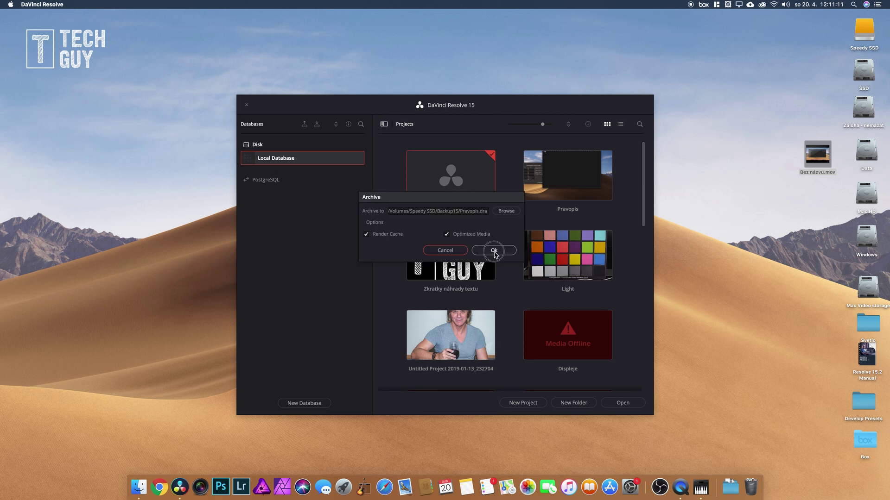
pyautogui.click(495, 254)
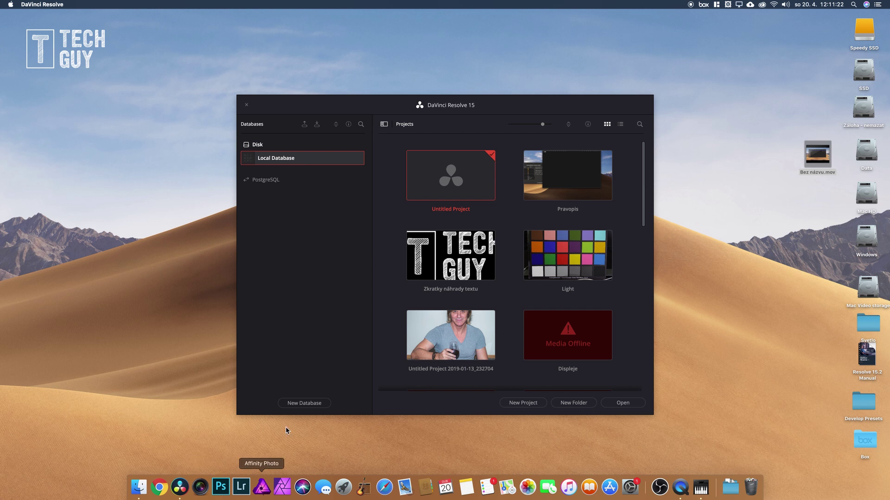
# Step: Reveal the Local Database in Finder and arrange the Finder and Resolve windows side by side
pyautogui.rightClick(278, 158)
pyautogui.click(302, 163)
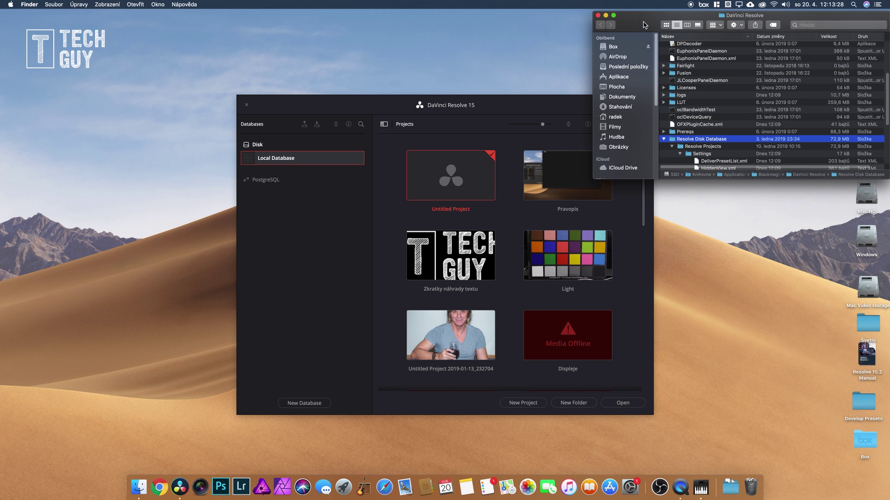
pyautogui.moveTo(640, 15)
pyautogui.mouseDown()
pyautogui.moveTo(316, 111)
pyautogui.moveTo(176, 117)
pyautogui.mouseUp()
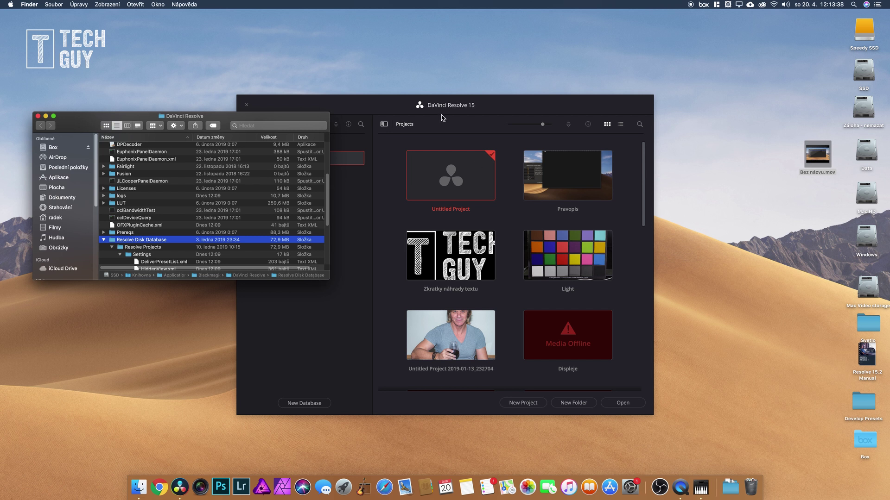
pyautogui.moveTo(384, 108); pyautogui.dragTo(496, 79)
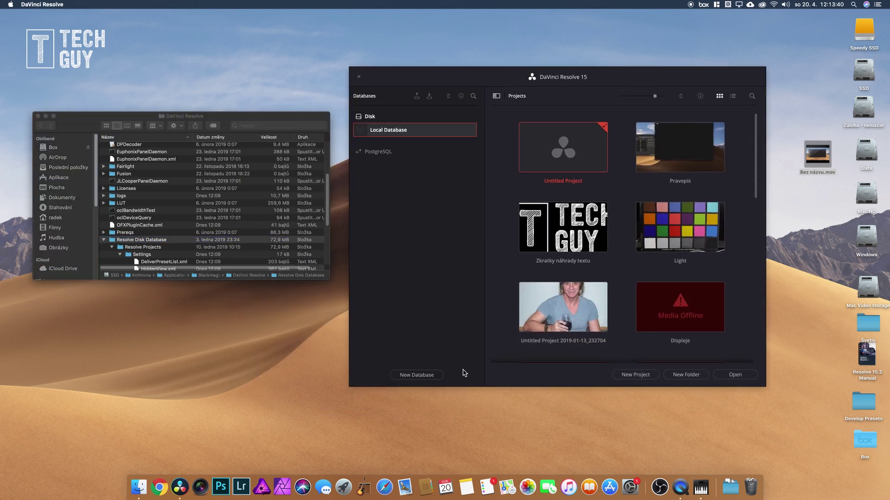
# Step: Start a new disk database named resolve16
pyautogui.click(427, 375)
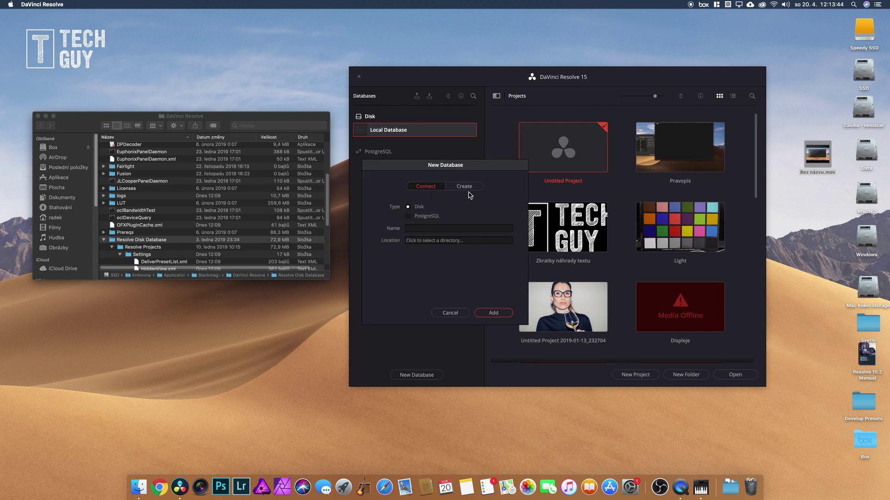
pyautogui.click(469, 189)
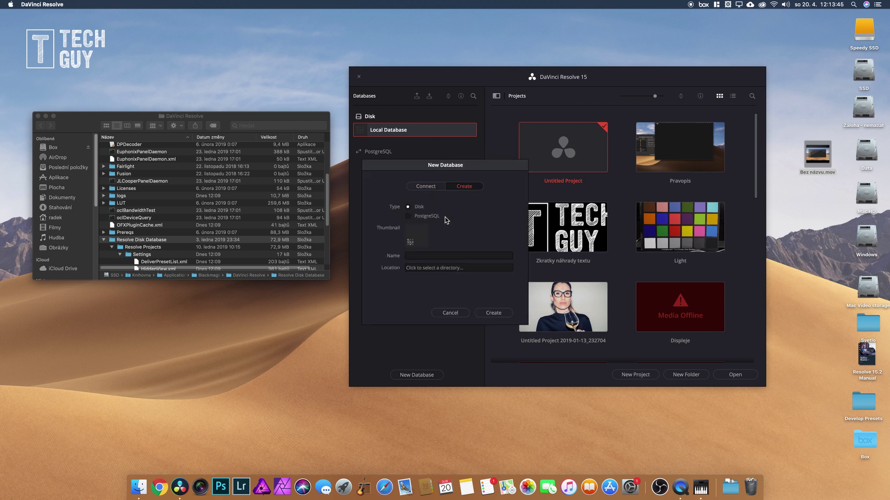
pyautogui.click(422, 257)
pyautogui.write('es')
pyautogui.write('olve')
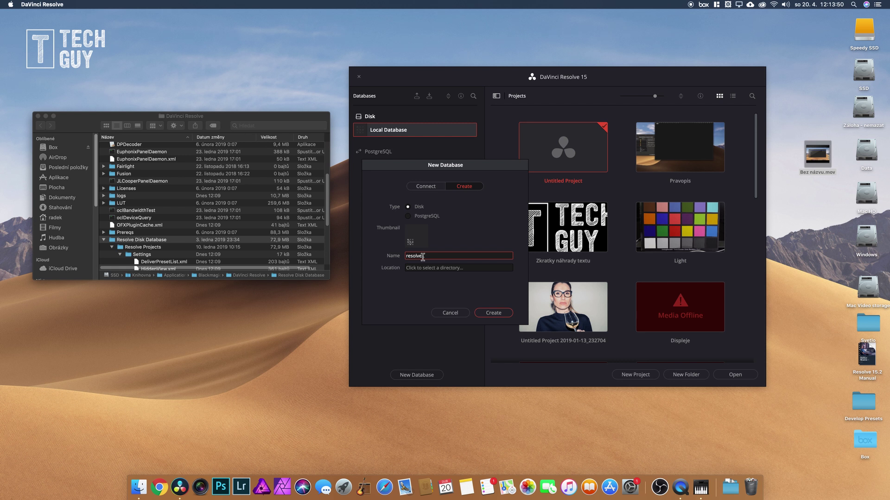
pyautogui.write('16')
# Step: Store it in a new Resolve 16 folder inside Blackmagic Design and create the database
pyautogui.click(434, 270)
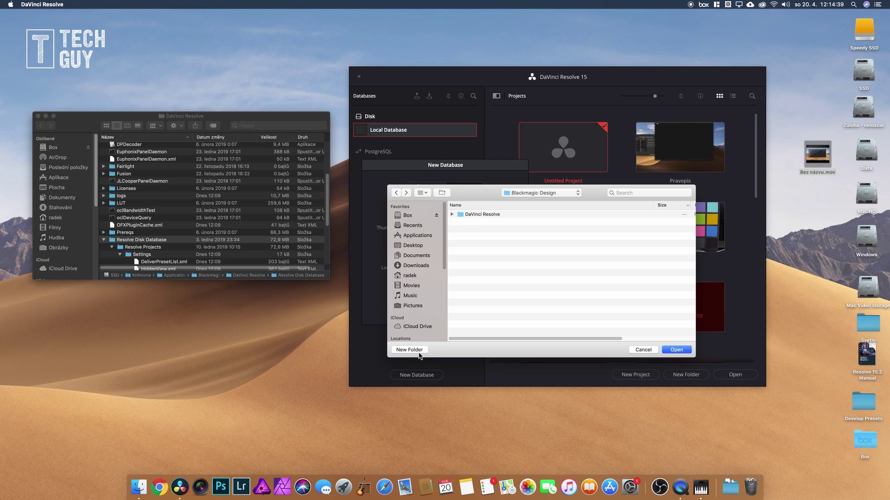
pyautogui.click(409, 350)
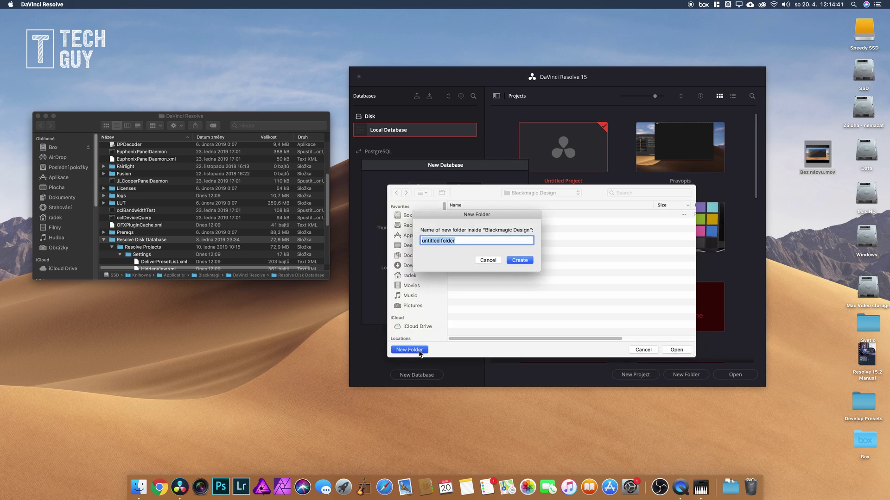
pyautogui.write('Resolv')
pyautogui.write('e 16')
pyautogui.click(519, 260)
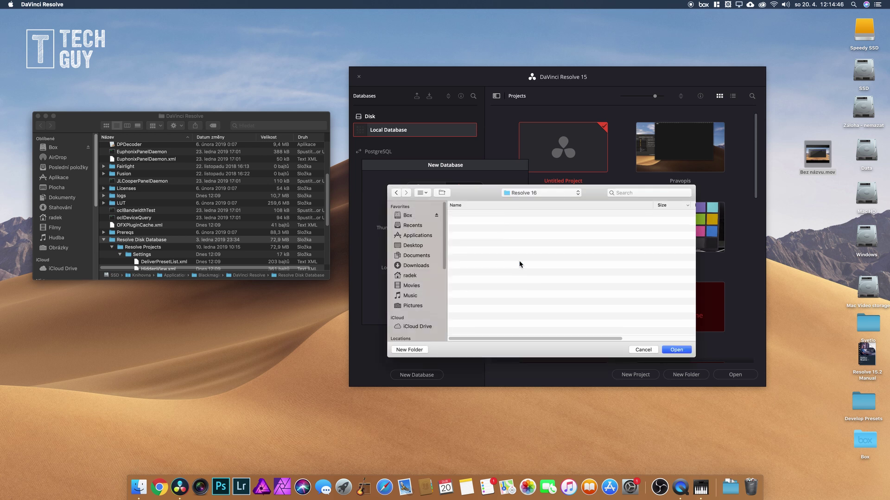
pyautogui.click(681, 351)
pyautogui.click(506, 312)
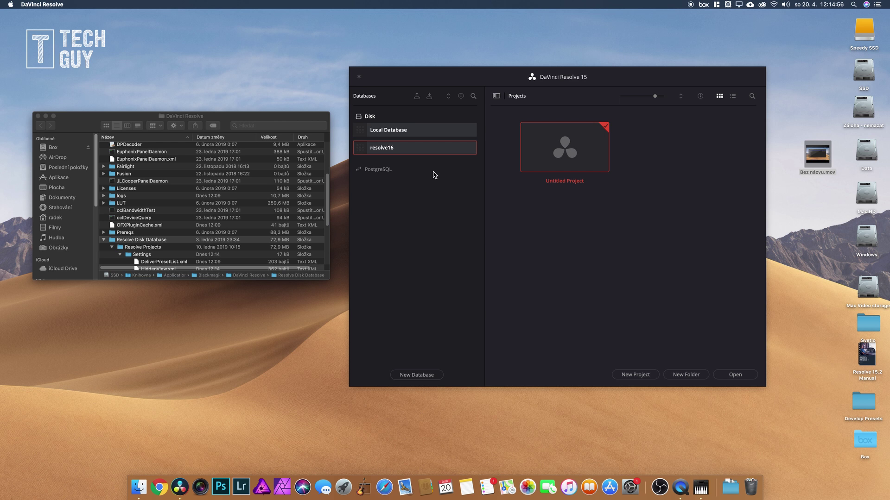
# Step: Restore Backup15/Pravopis.dra into resolve16, open the Pravopis project, then quit Resolve
pyautogui.rightClick(576, 154)
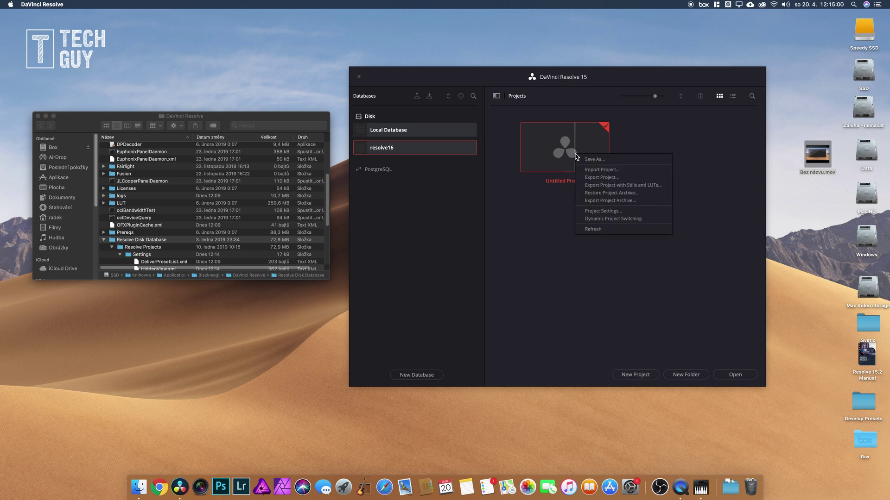
pyautogui.click(612, 193)
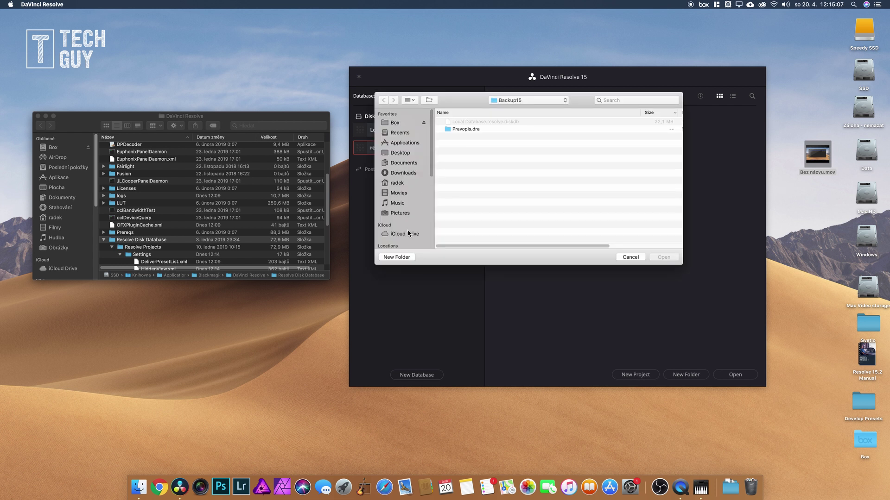
pyautogui.click(468, 129)
pyautogui.click(668, 257)
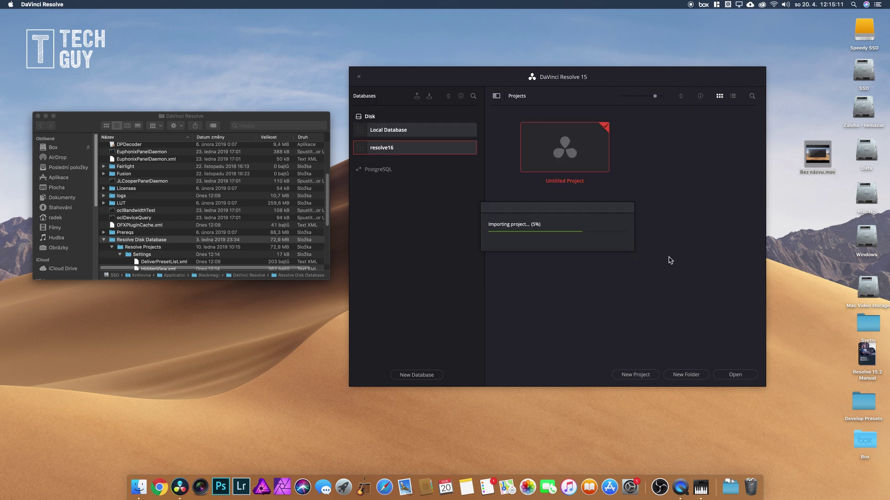
pyautogui.click(740, 373)
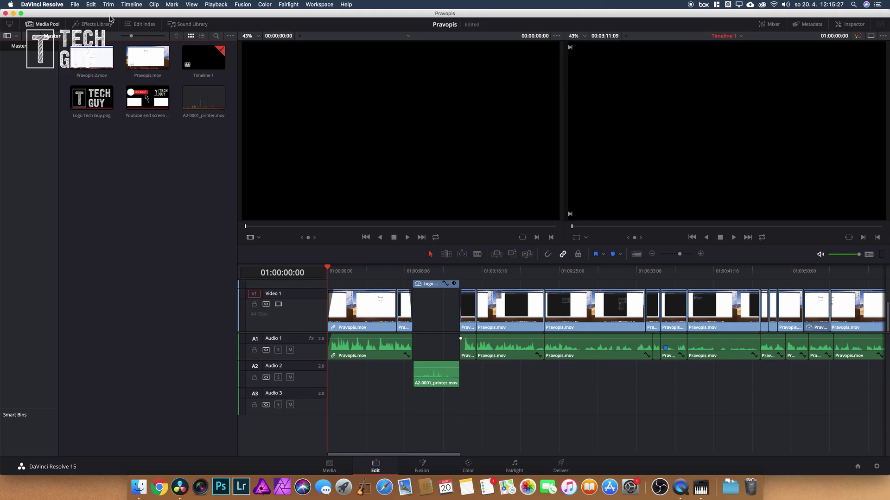
pyautogui.click(55, 6)
pyautogui.click(63, 83)
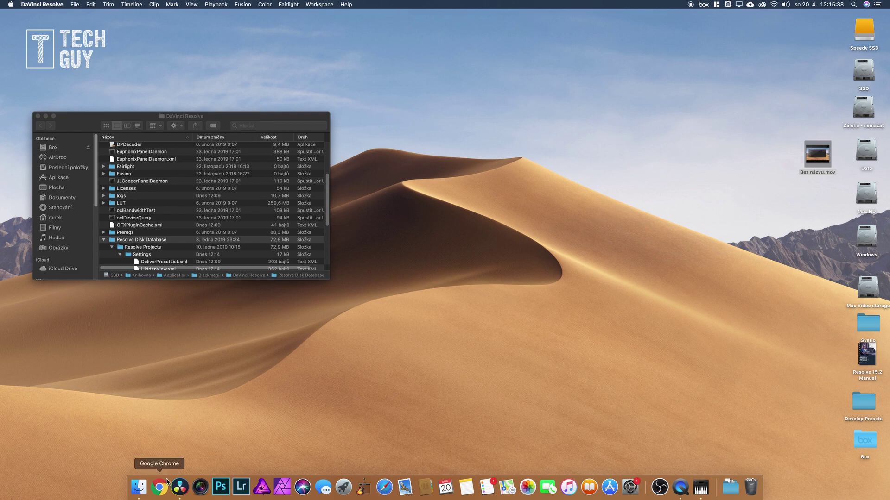
# Step: Register and download the DaVinci Resolve 16 Mac beta zip, then minimise Chrome
pyautogui.click(159, 487)
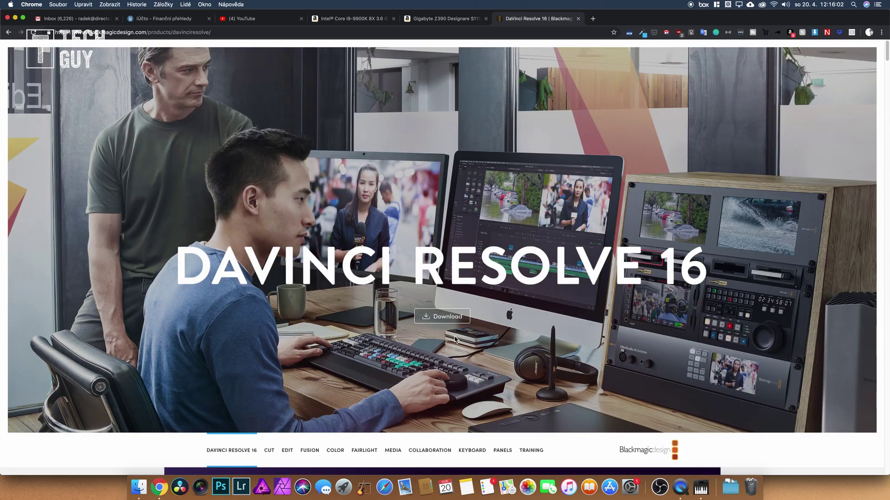
pyautogui.click(452, 318)
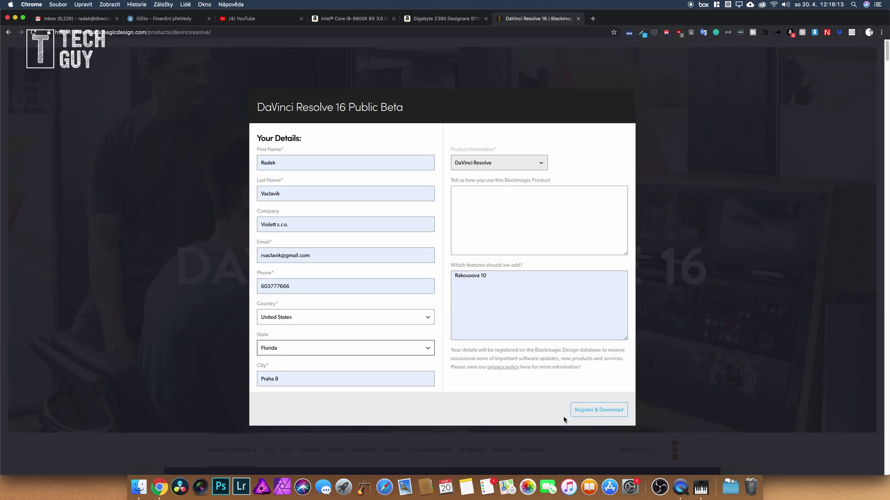
pyautogui.click(599, 410)
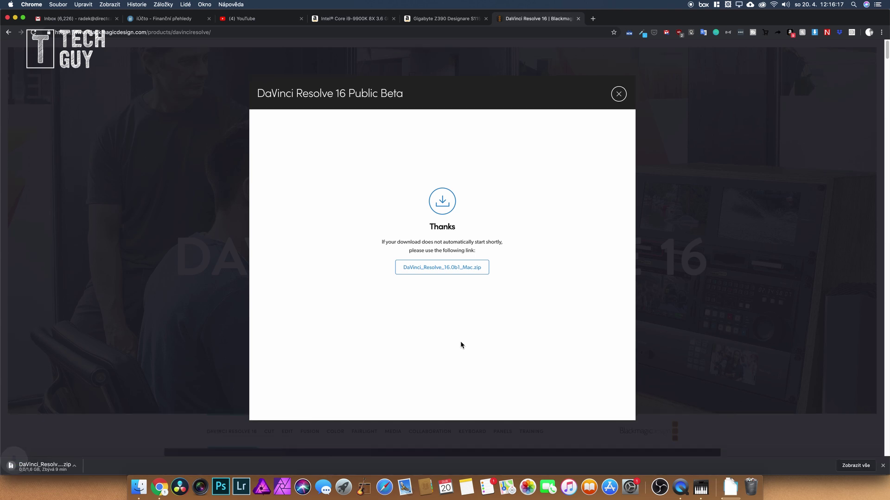
pyautogui.click(15, 17)
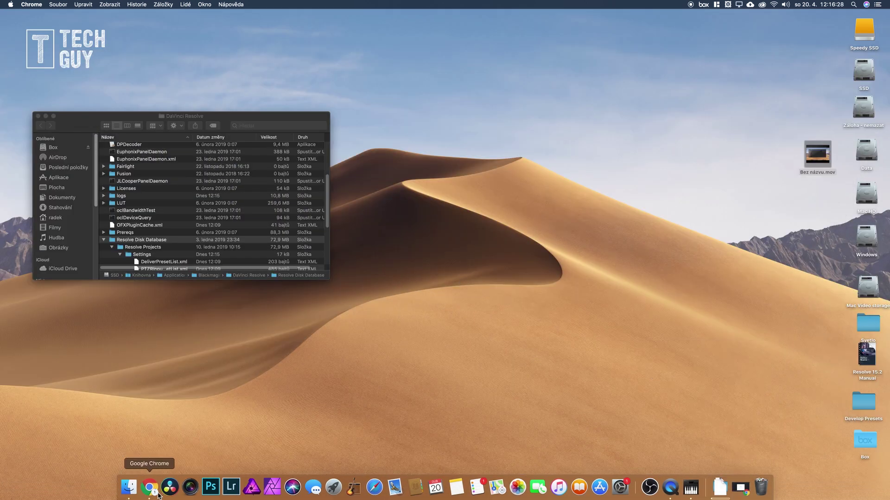
# Step: Rename the DaVinci Resolve app in Applications to 'DaVinci Resolve 15' and close the window
pyautogui.click(130, 489)
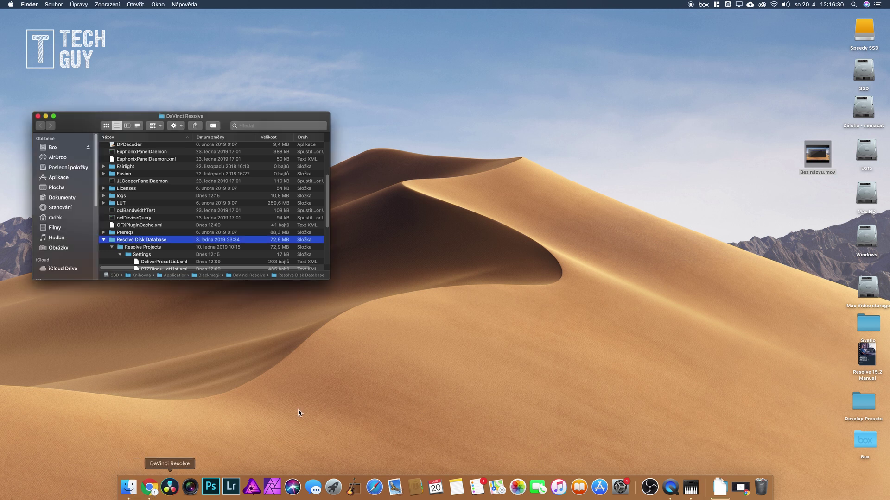
pyautogui.moveTo(74, 131); pyautogui.dragTo(326, 79)
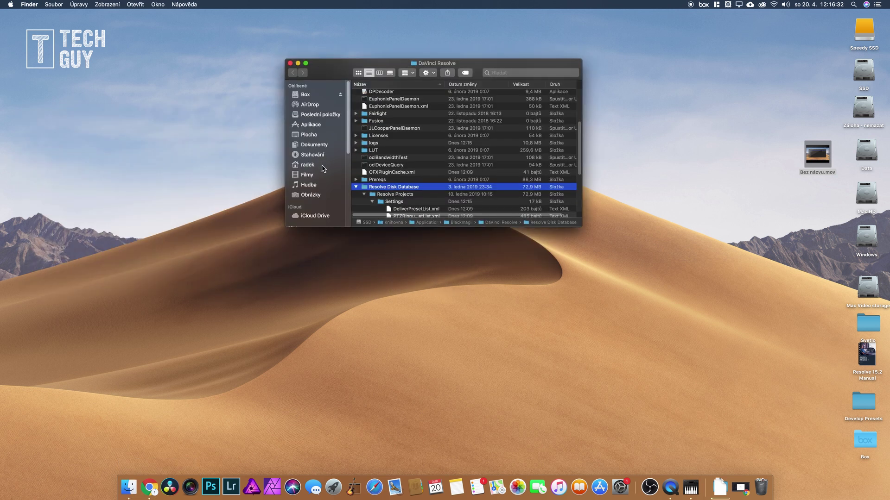
pyautogui.click(315, 125)
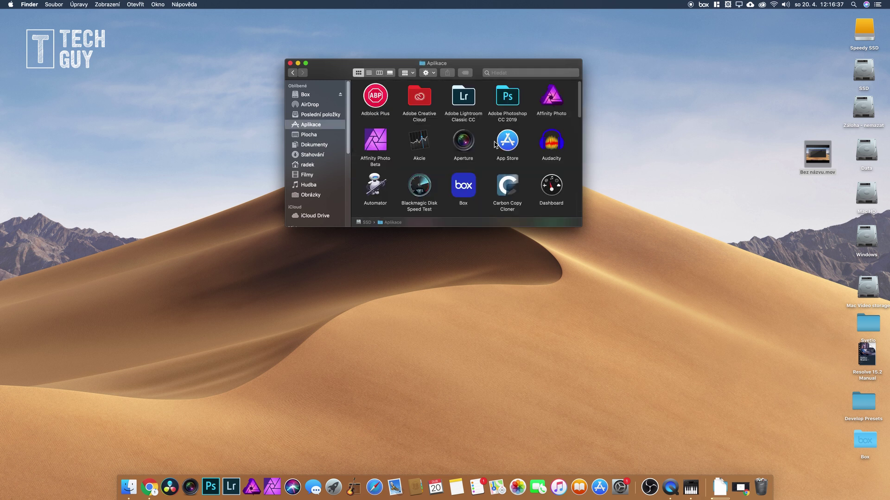
pyautogui.scroll(-3, 495, 144)
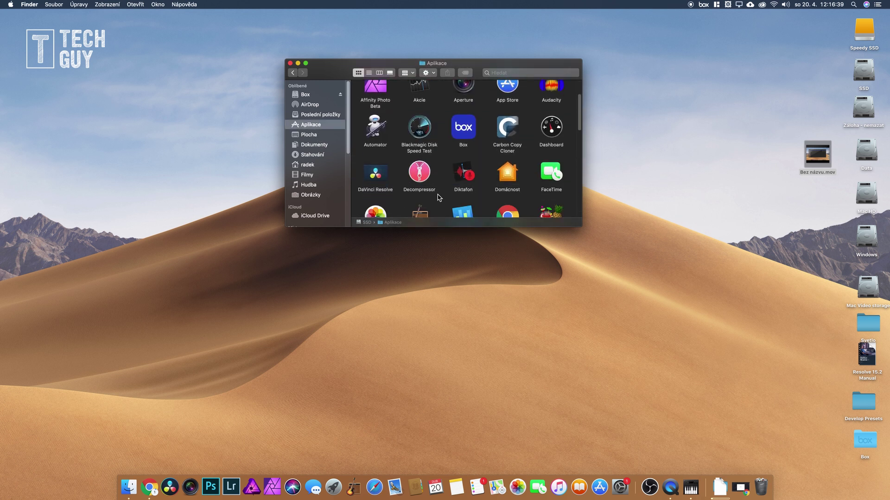
pyautogui.rightClick(387, 194)
pyautogui.click(404, 188)
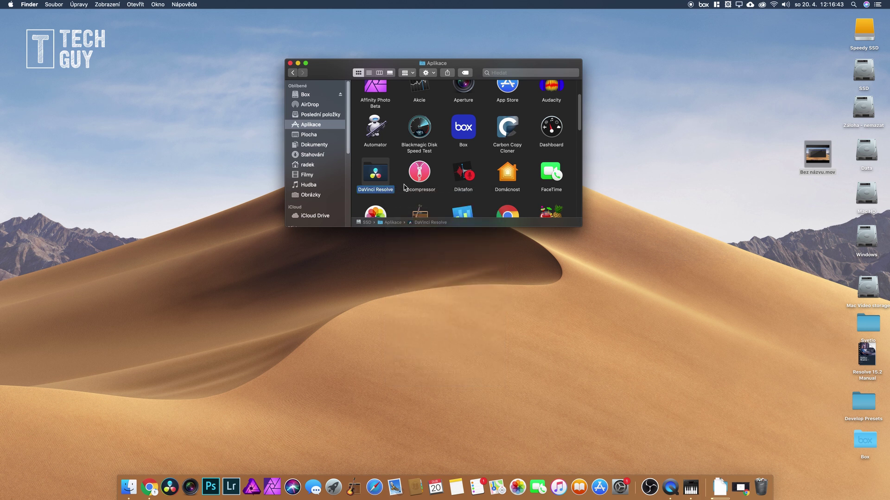
pyautogui.press('Return')
pyautogui.write('15')
pyautogui.press('Return')
pyautogui.click(291, 64)
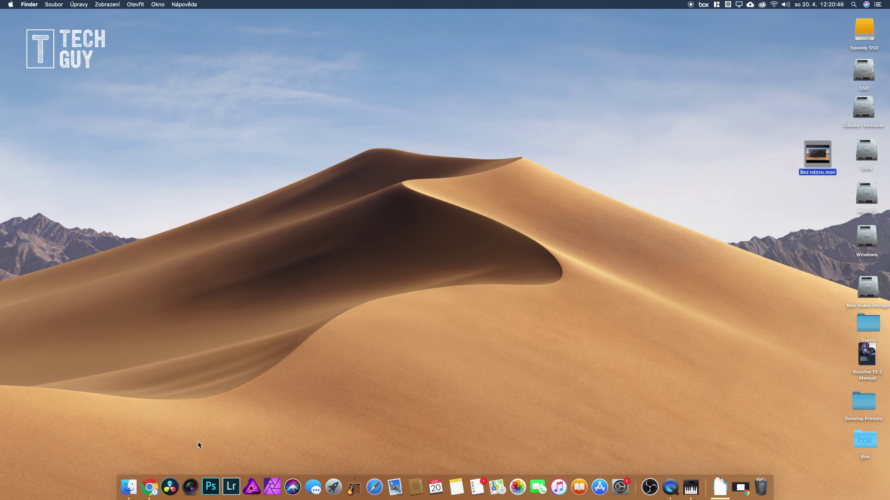
# Step: Extract DaVinci_Resolve_16.0b1_Mac.zip from Downloads, mount its .dmg, and close the Downloads window
pyautogui.click(721, 485)
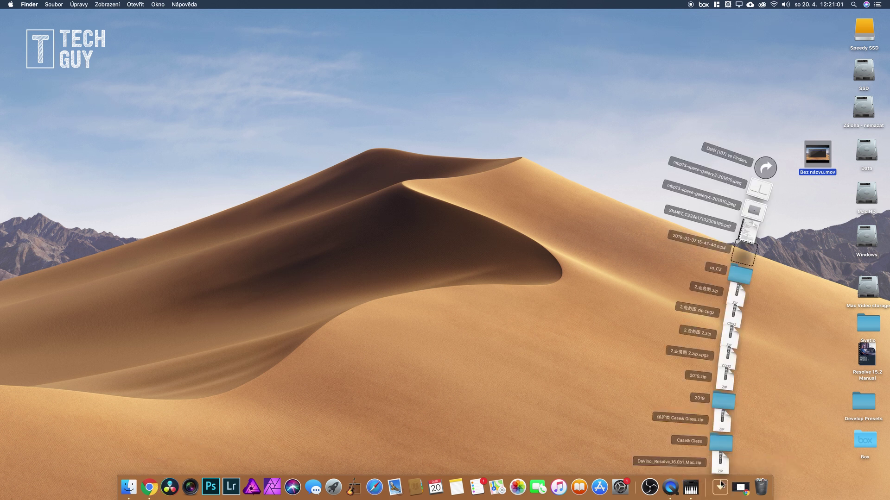
pyautogui.click(720, 460)
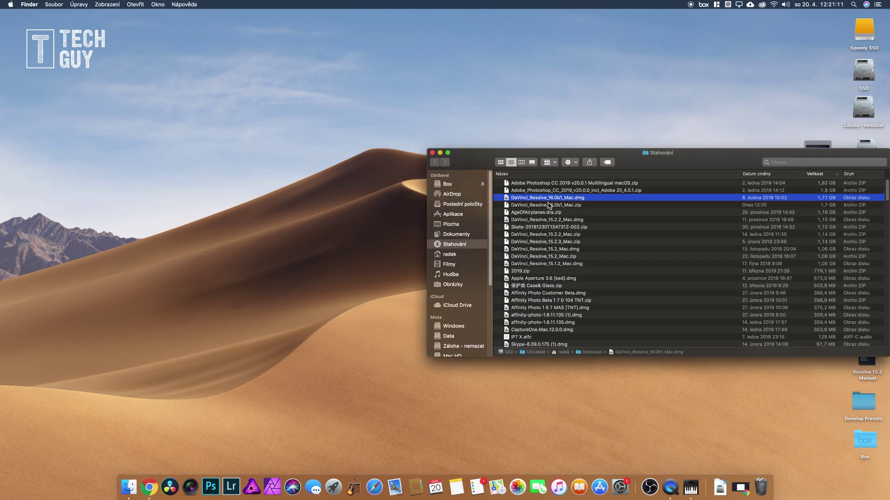
pyautogui.doubleClick(547, 199)
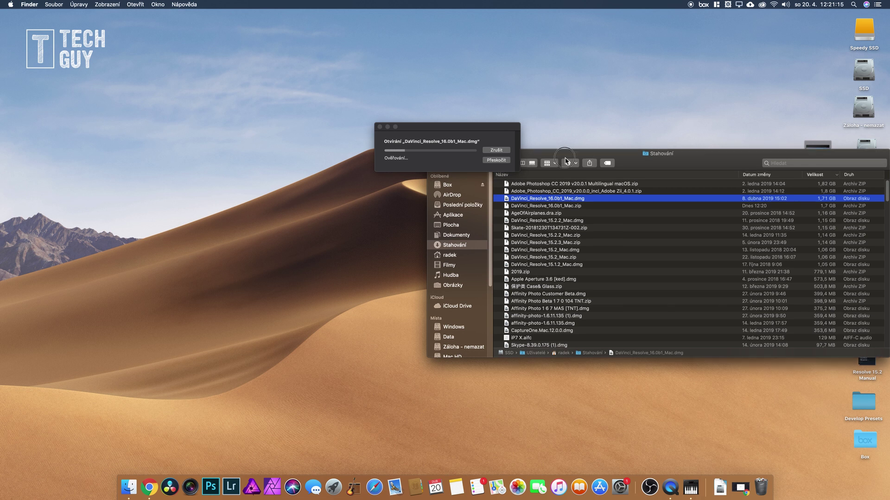
pyautogui.moveTo(566, 157); pyautogui.dragTo(602, 253)
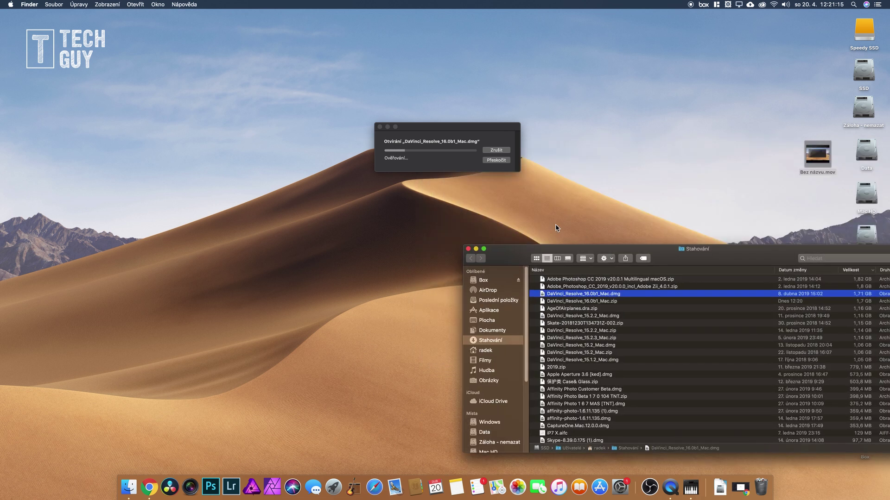
pyautogui.click(469, 249)
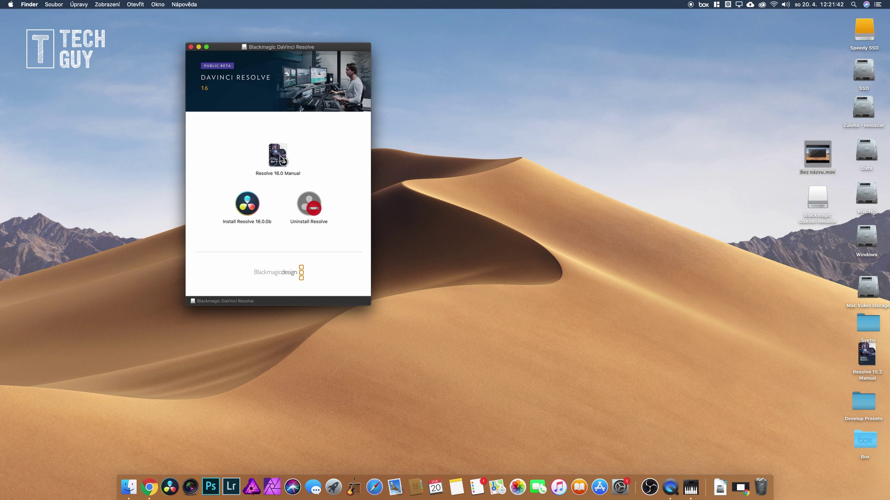
# Step: Preview the Resolve 16.0 Manual in Quick Look, then launch Install Resolve 16.0.0b
pyautogui.click(281, 153)
pyautogui.press('space')
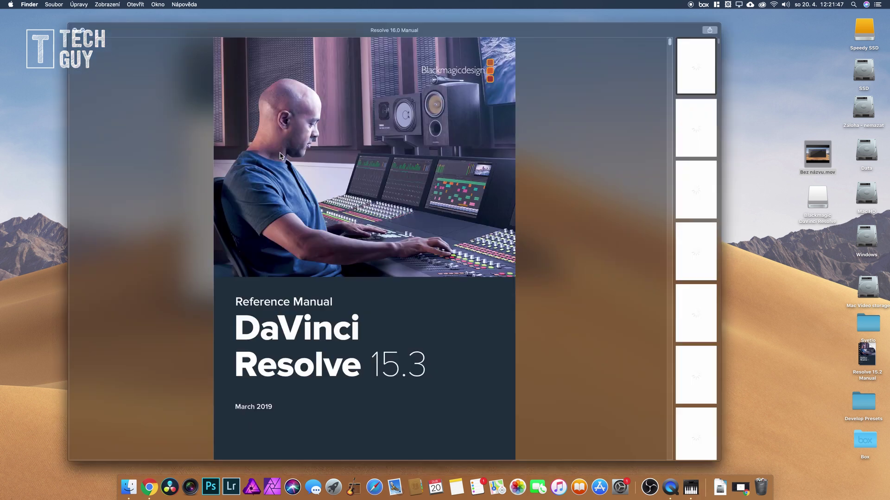
pyautogui.press('space')
pyautogui.press('space')
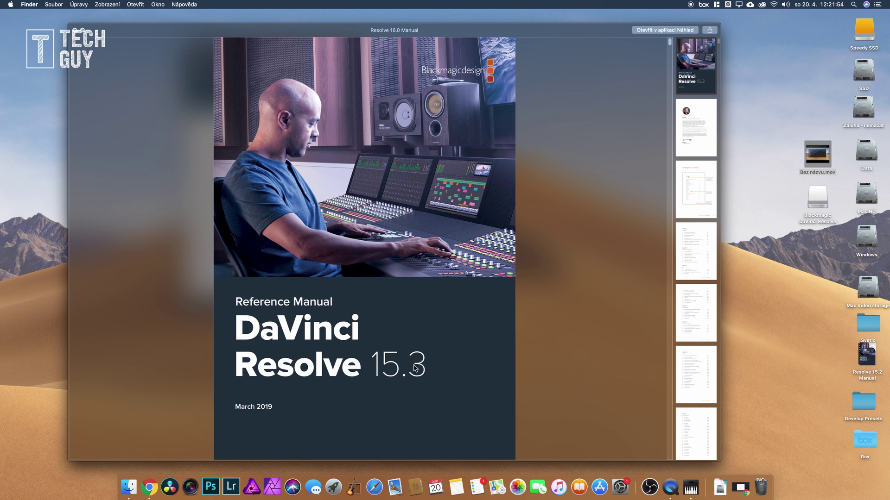
pyautogui.click(78, 34)
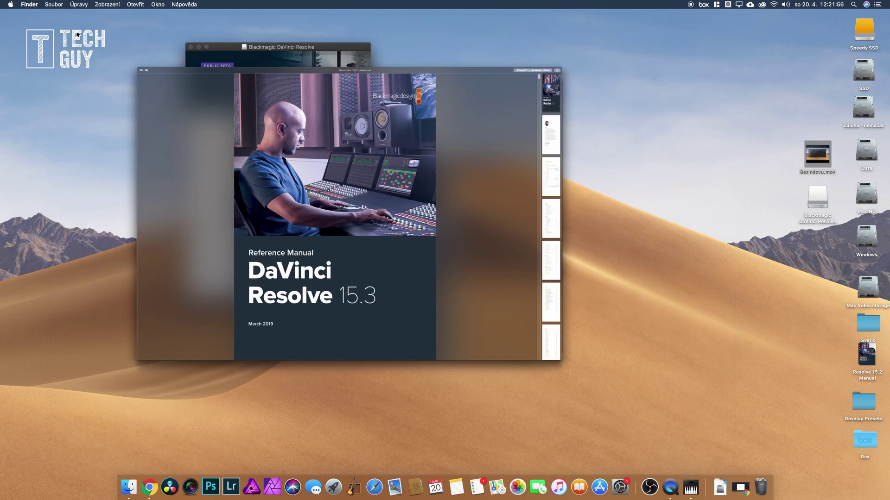
pyautogui.click(250, 208)
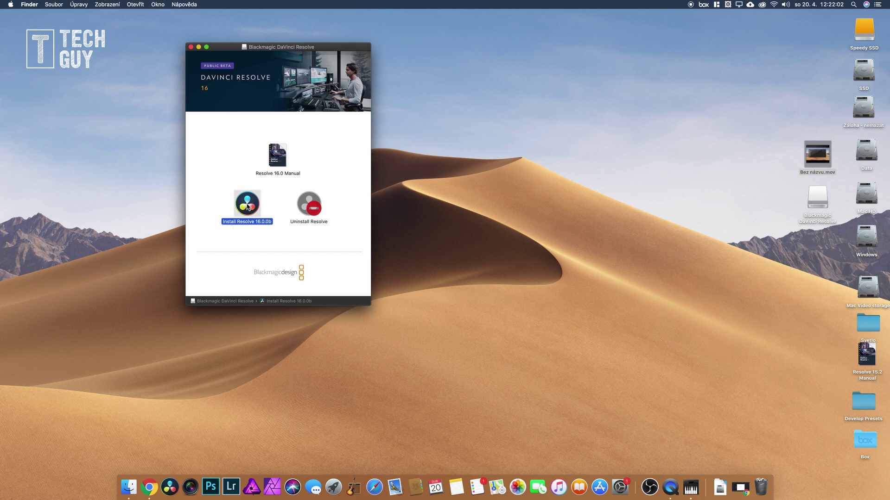
pyautogui.doubleClick(248, 207)
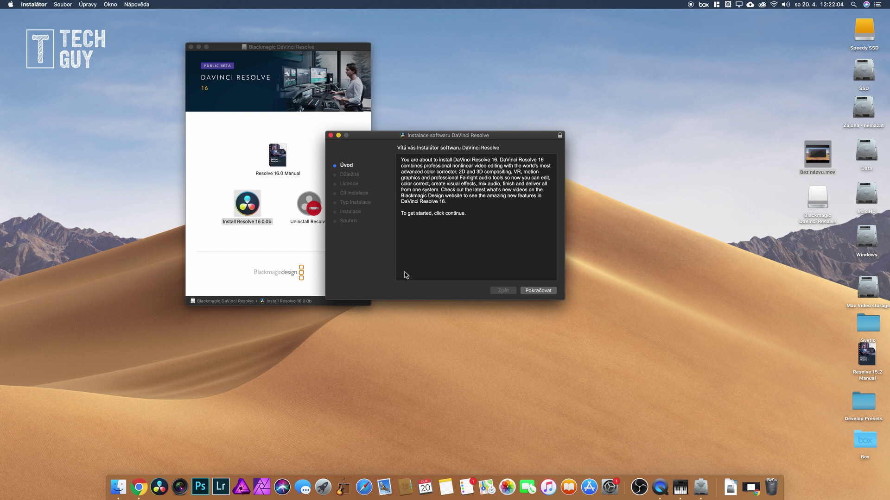
# Step: Go through the installer's welcome and information pages and accept the license agreement
pyautogui.click(552, 292)
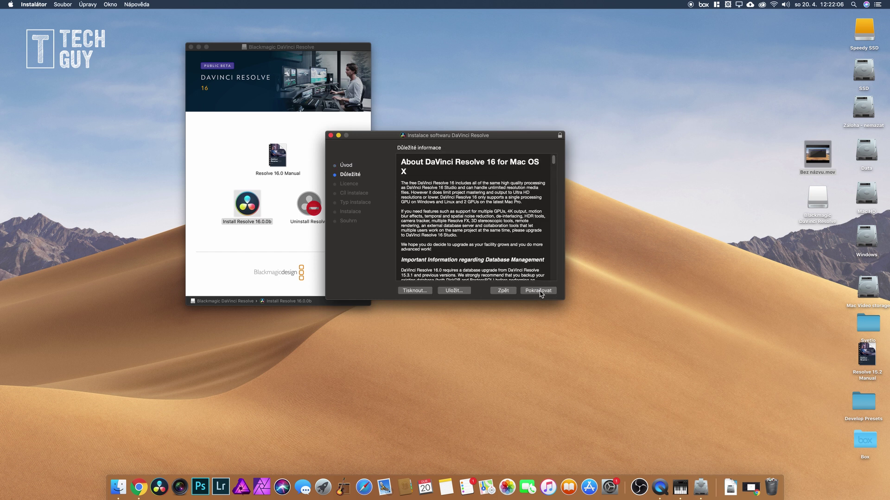
pyautogui.click(541, 293)
pyautogui.click(550, 293)
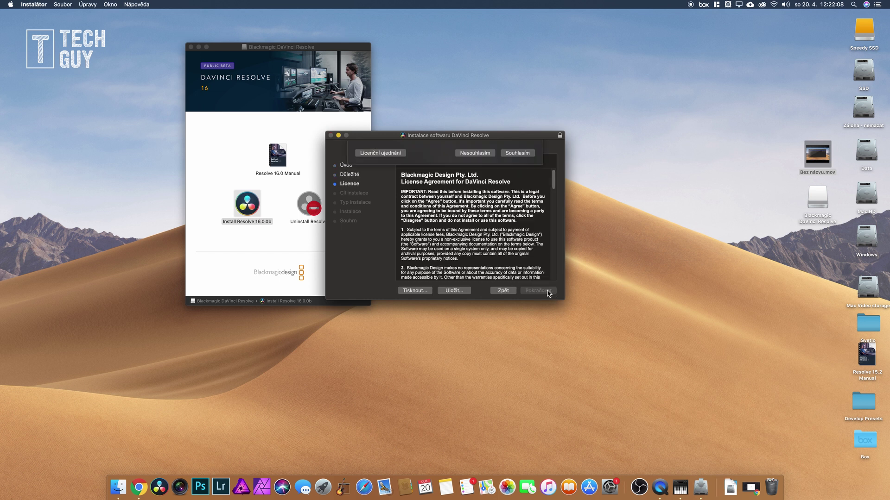
pyautogui.click(517, 198)
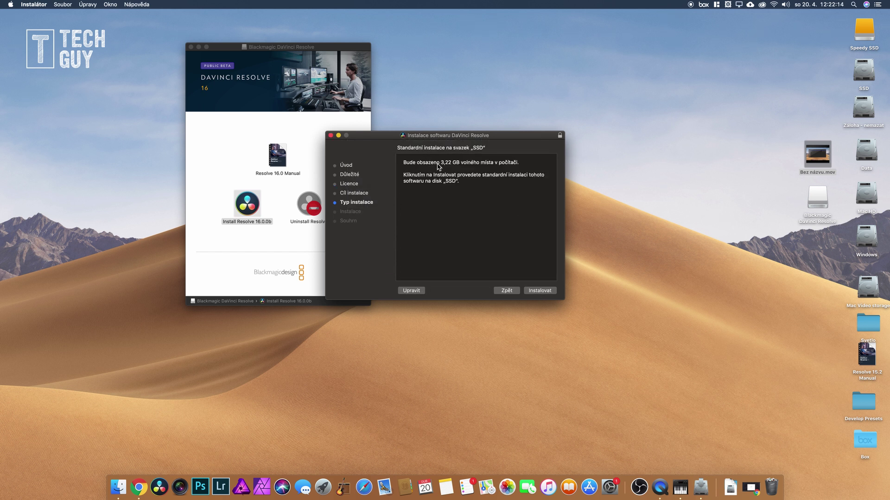
# Step: Install on the SSD using the admin password, then close the installer and move it to the trash
pyautogui.click(531, 291)
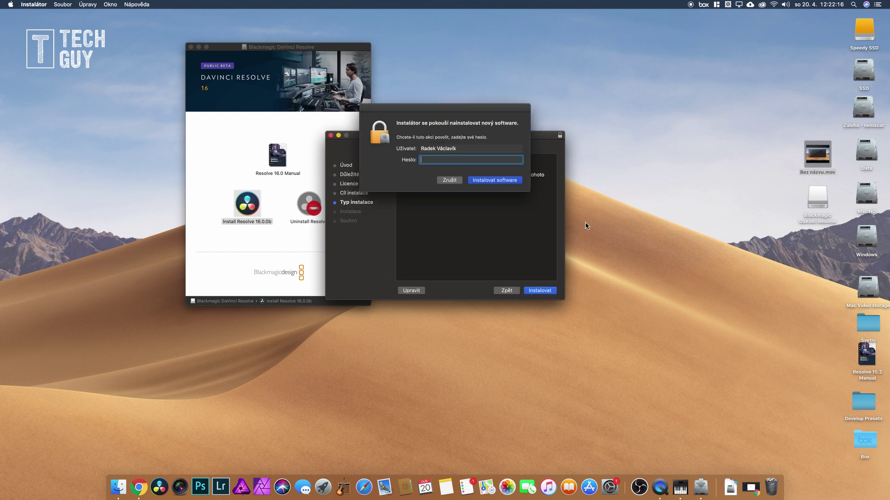
pyautogui.write('*****')
pyautogui.press('Return')
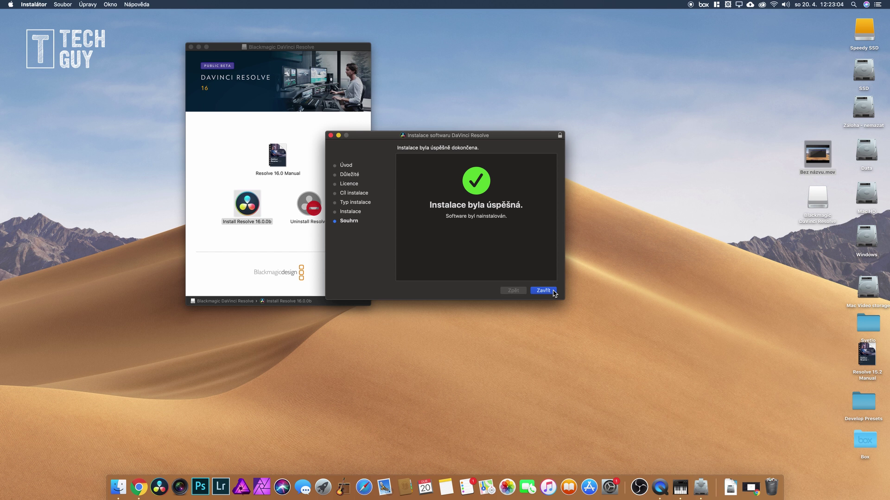
pyautogui.click(554, 292)
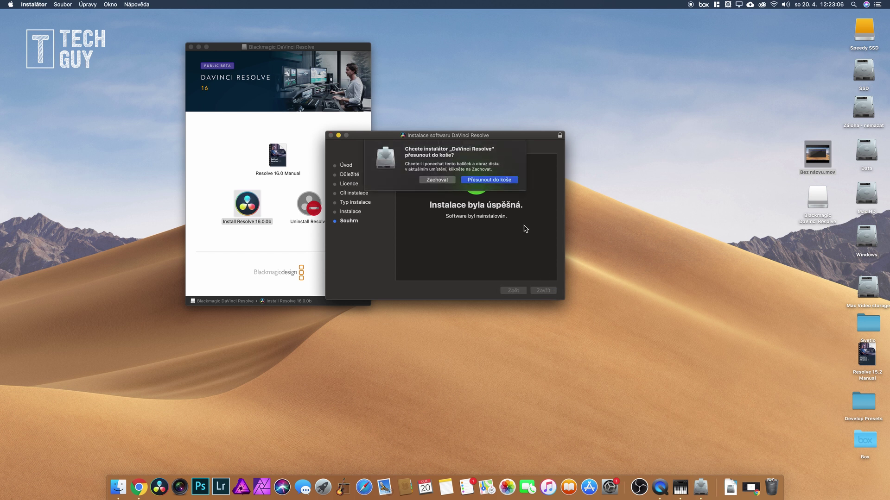
pyautogui.click(499, 183)
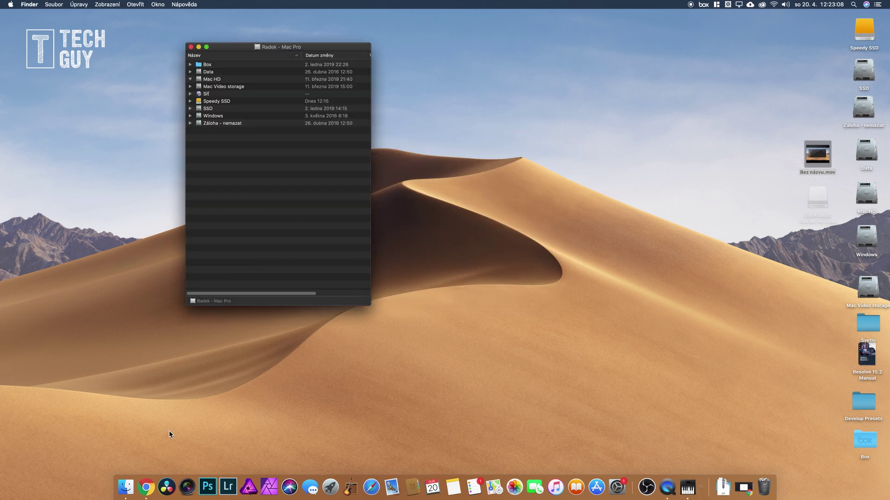
# Step: Replace the old Finder window with a new one showing the Applications folder
pyautogui.click(190, 47)
pyautogui.click(54, 4)
pyautogui.click(64, 13)
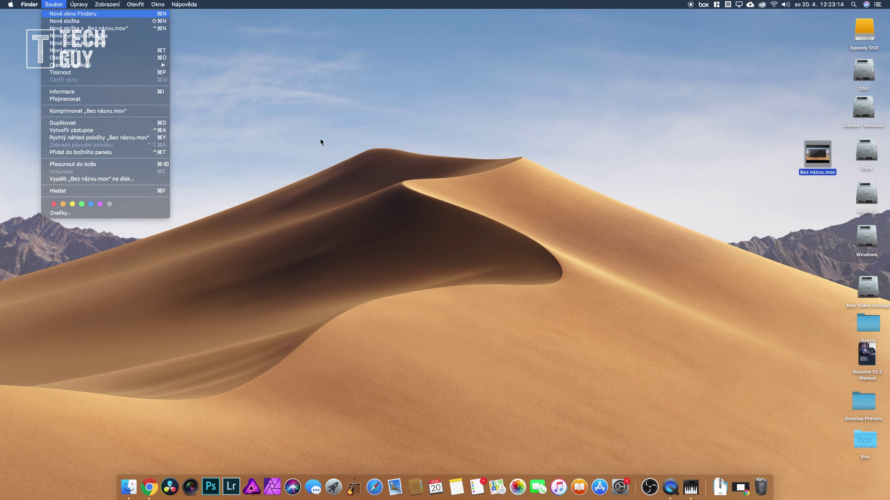
pyautogui.click(334, 152)
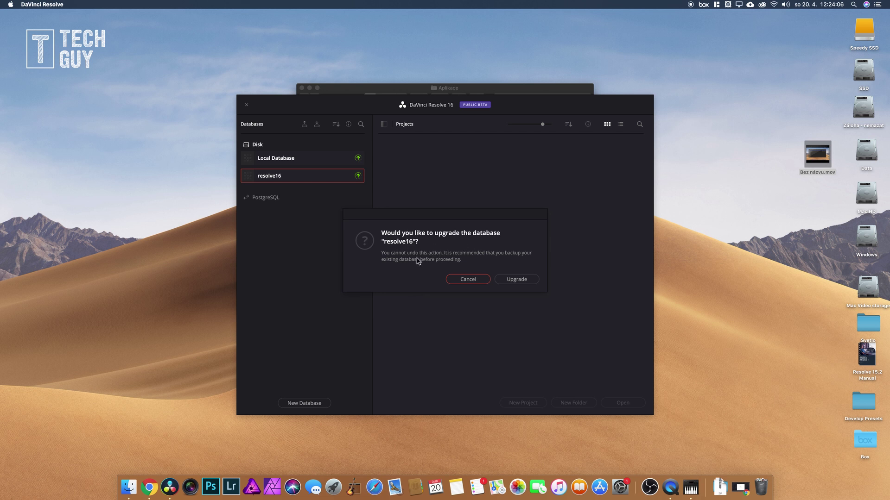
# Step: Upgrade the resolve16 database and open the Pravopis project
pyautogui.click(517, 279)
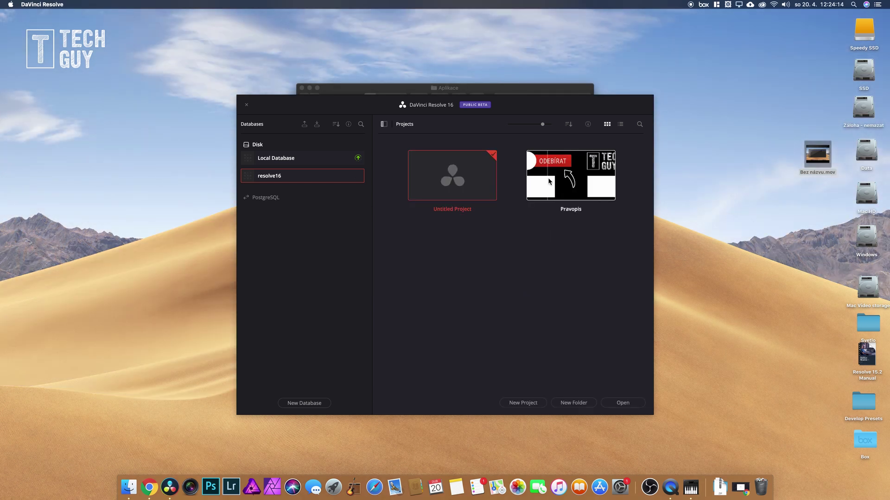
pyautogui.click(551, 181)
pyautogui.click(638, 404)
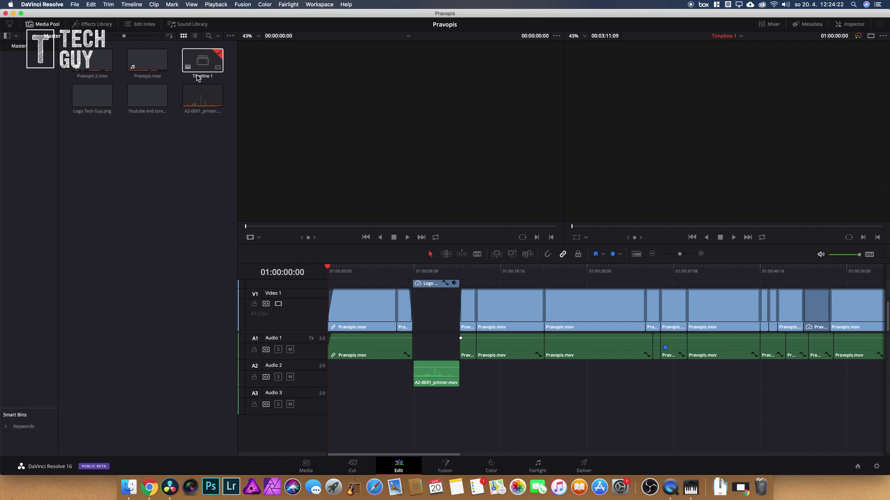
# Step: Confirm in About that version 16 is running, then quit DaVinci Resolve
pyautogui.click(52, 6)
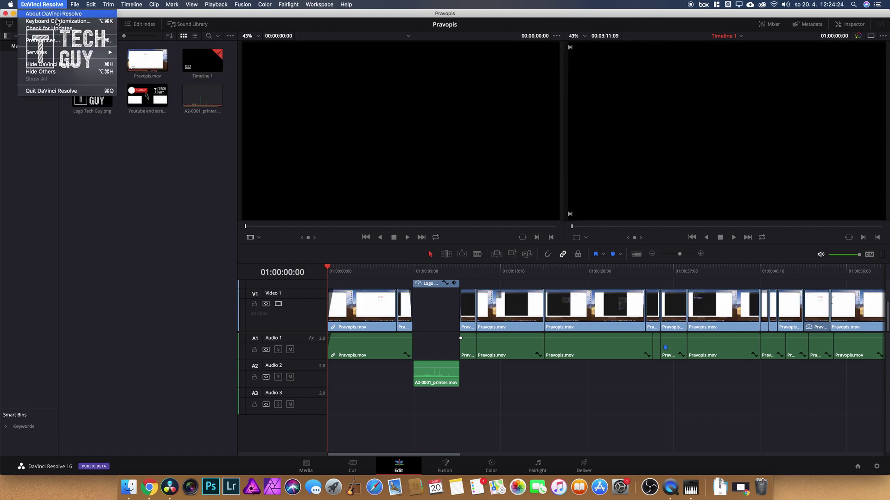
pyautogui.click(51, 14)
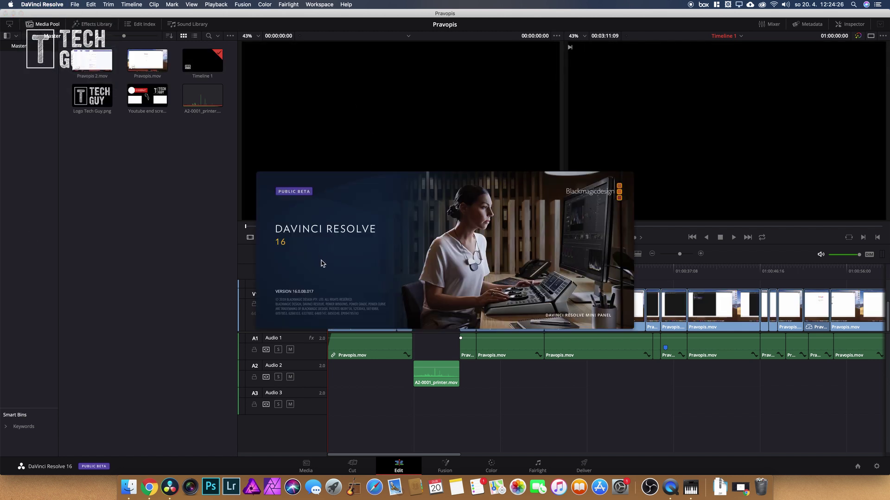
pyautogui.click(123, 195)
pyautogui.click(42, 6)
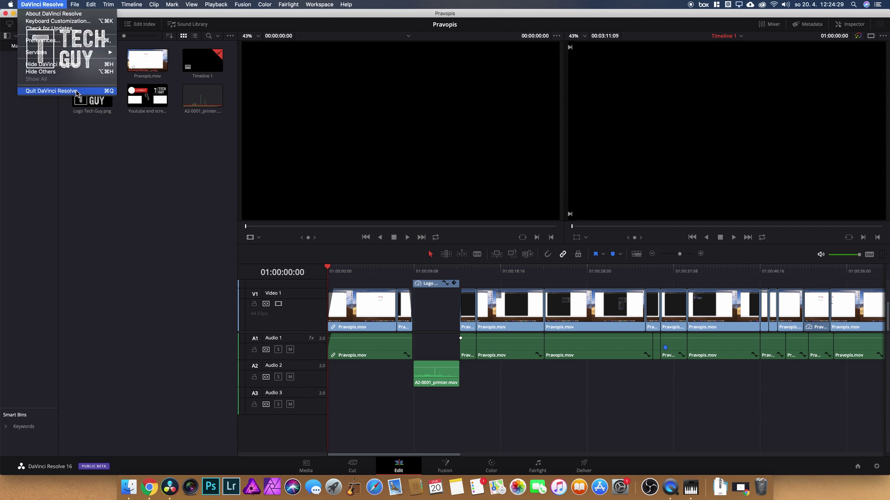
pyautogui.click(77, 92)
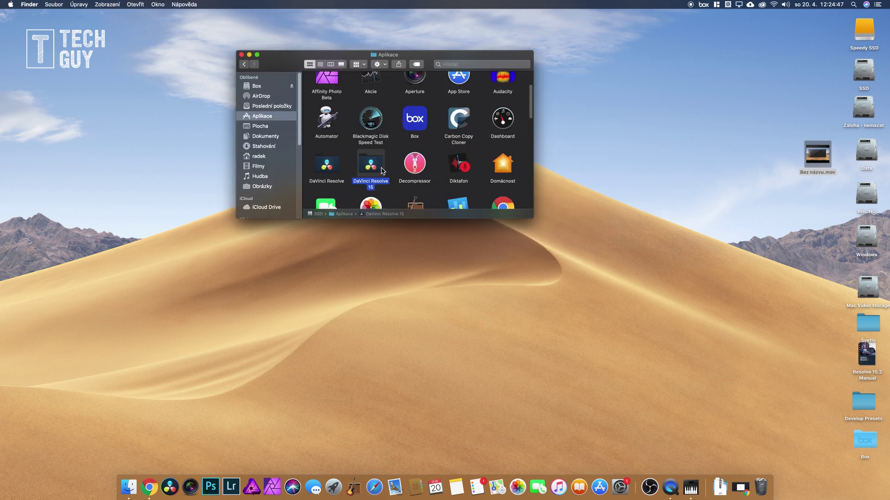
# Step: Drag the Resolve 15 app from its folder to the desktop as an alias
pyautogui.doubleClick(382, 171)
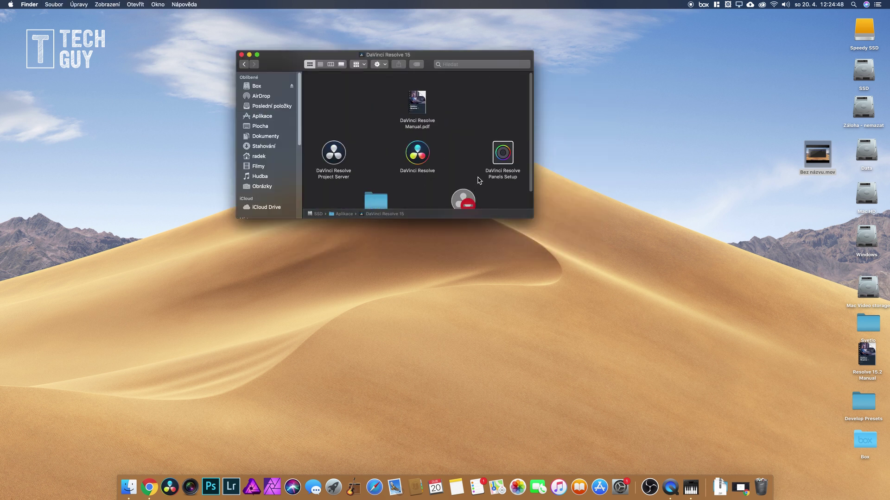
pyautogui.click(423, 158)
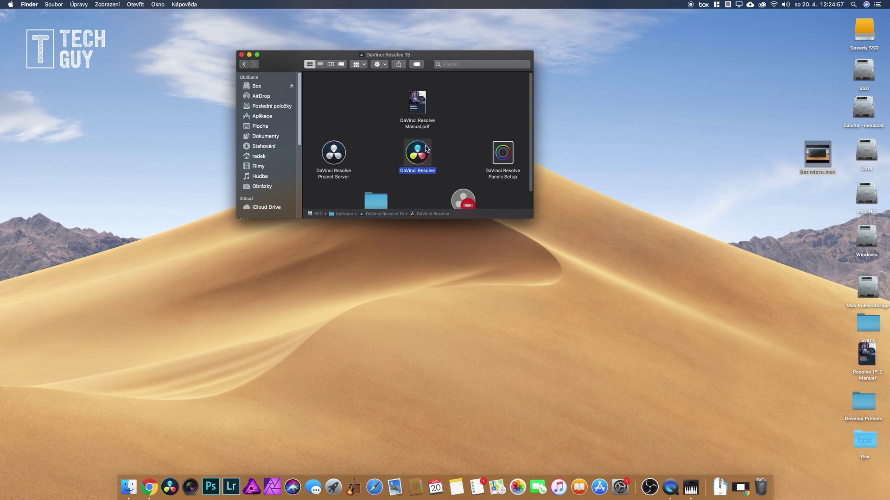
pyautogui.moveTo(423, 158)
pyautogui.mouseDown()
pyautogui.moveTo(671, 98)
pyautogui.moveTo(680, 104)
pyautogui.mouseUp()
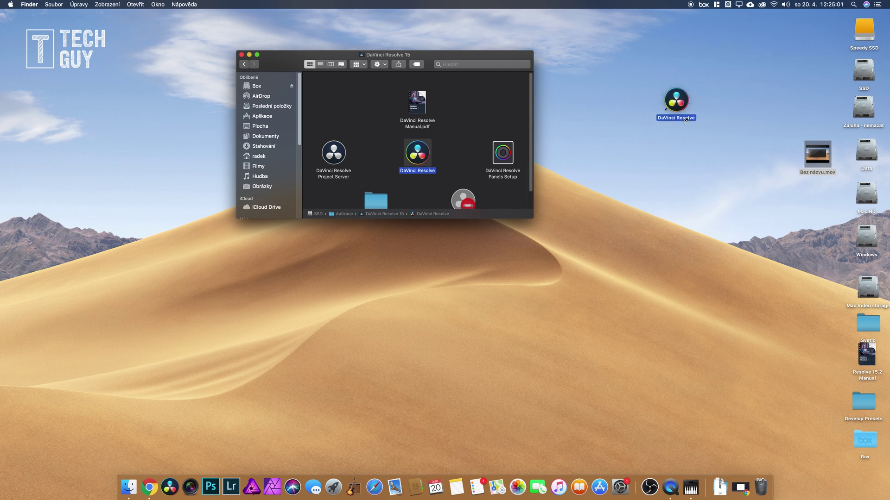
# Step: Rename the desktop alias to 'DaVinci Resolve 15' and close the folder window
pyautogui.click(686, 118)
pyautogui.rightClick(683, 119)
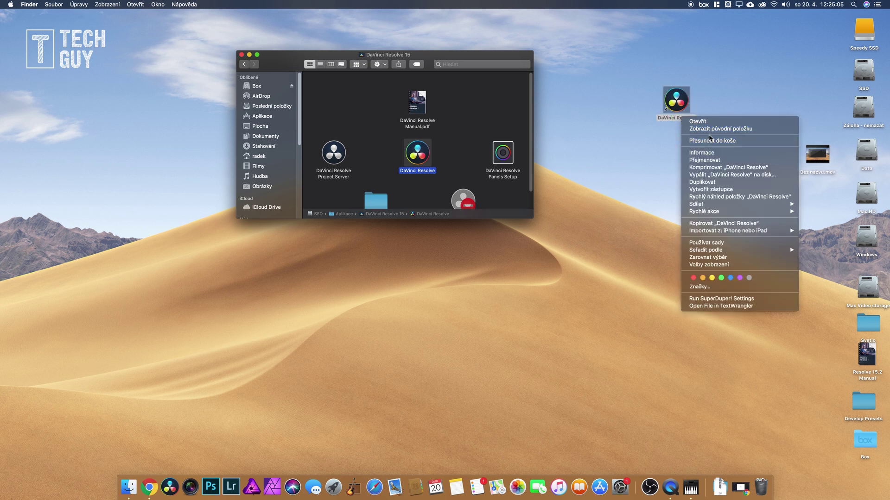
pyautogui.press('Escape')
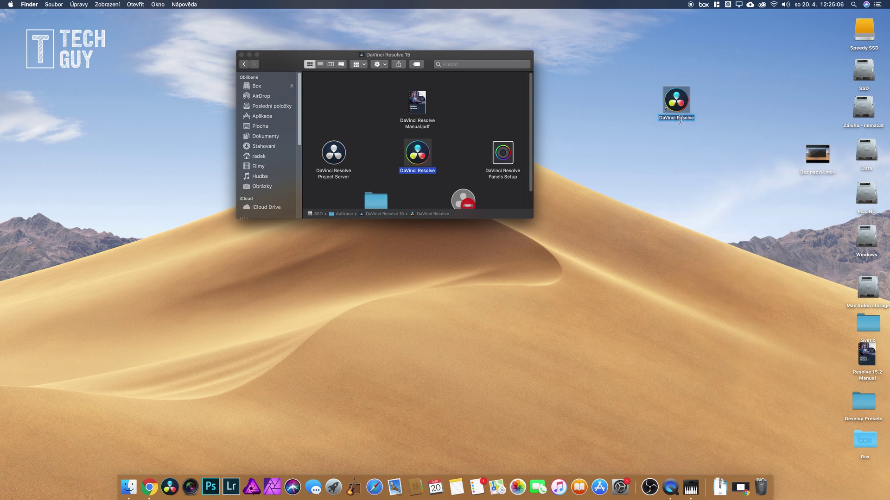
pyautogui.click(694, 119)
pyautogui.write('15')
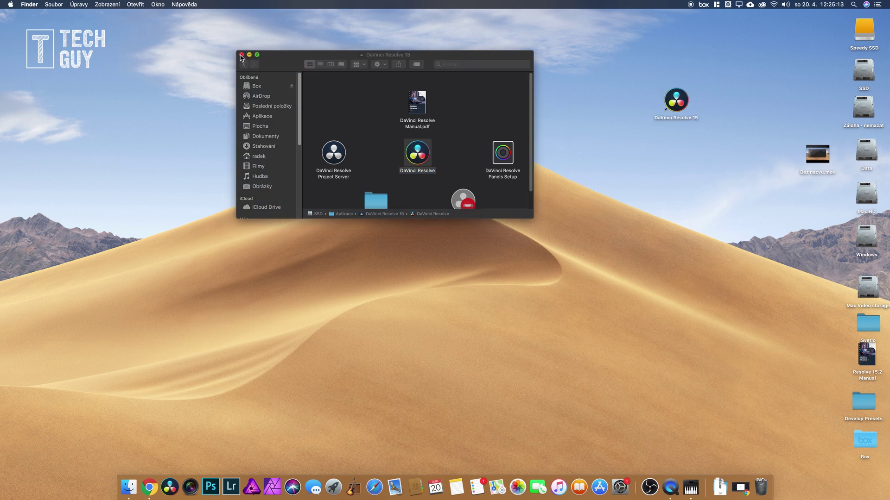
pyautogui.click(242, 54)
# Step: Launch Resolve 15 from its desktop alias, dismiss the RED Decoder warning, and open Untitled Project
pyautogui.doubleClick(681, 106)
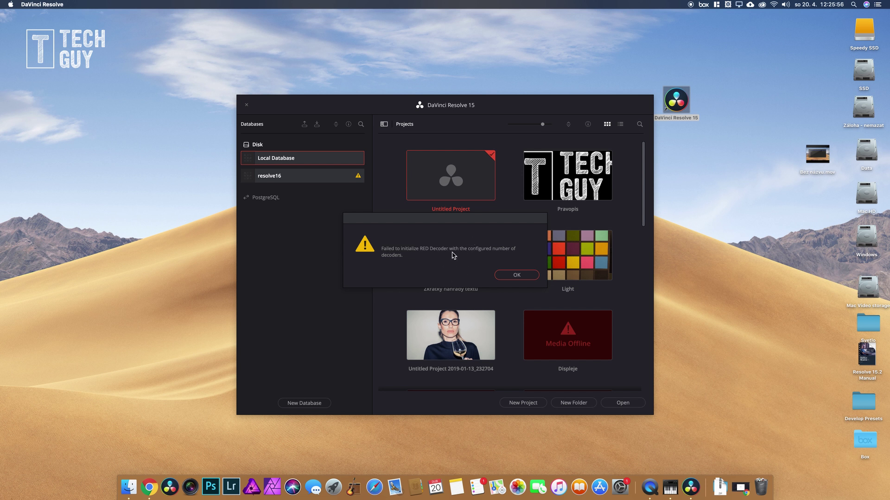
pyautogui.click(522, 277)
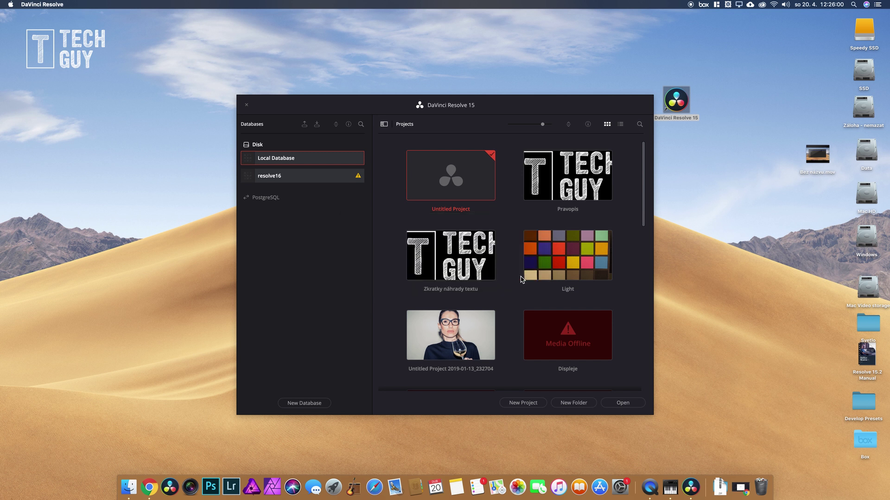
pyautogui.click(633, 406)
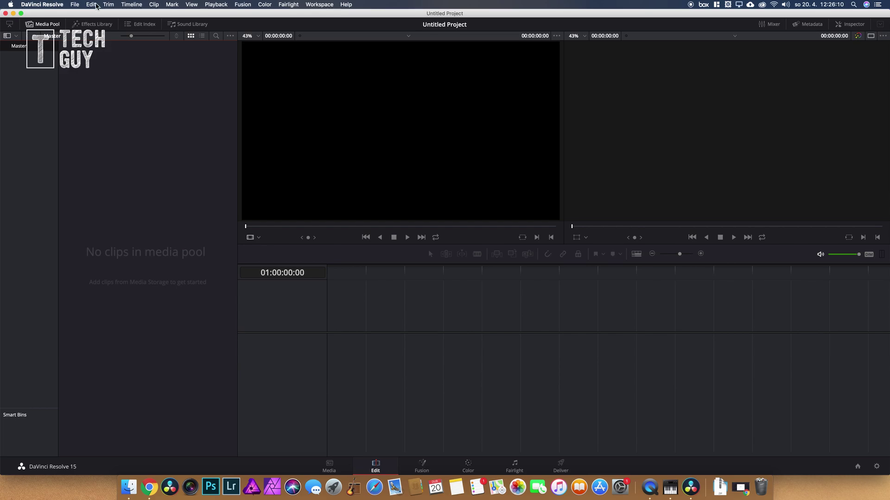
# Step: Open Pravopis from the Local Database through the Project Manager, then quit Resolve 15
pyautogui.click(76, 6)
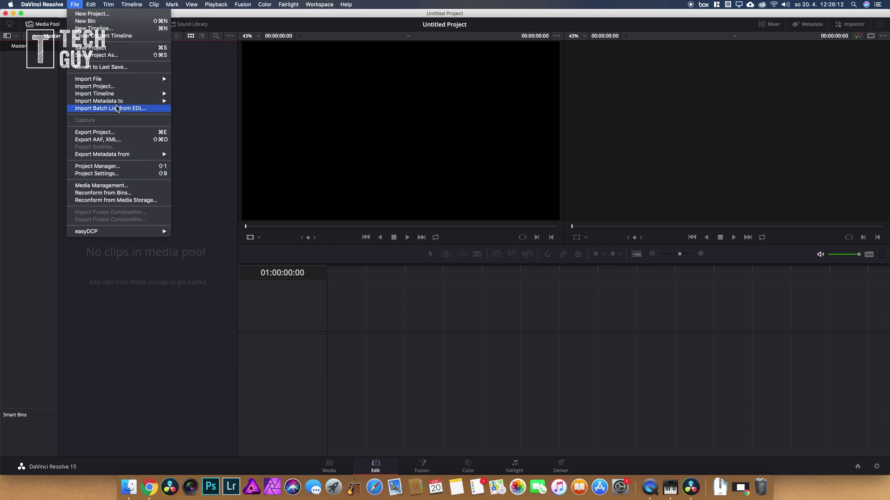
pyautogui.click(117, 167)
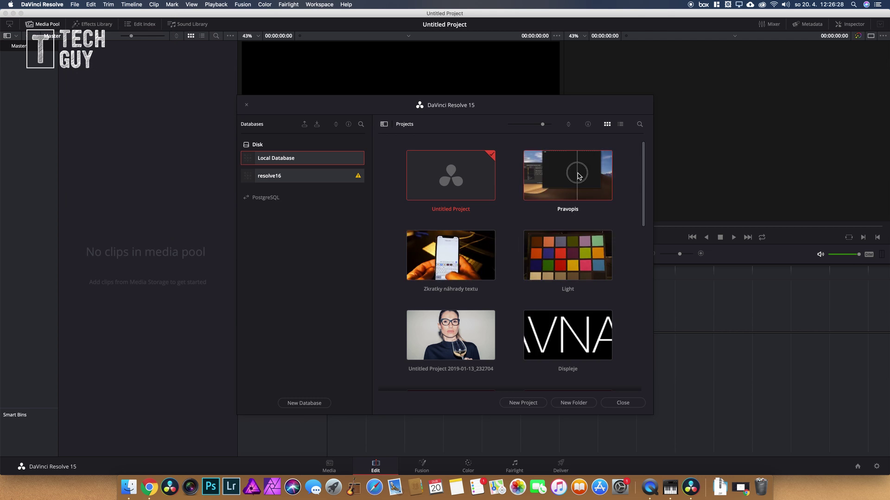
pyautogui.doubleClick(579, 175)
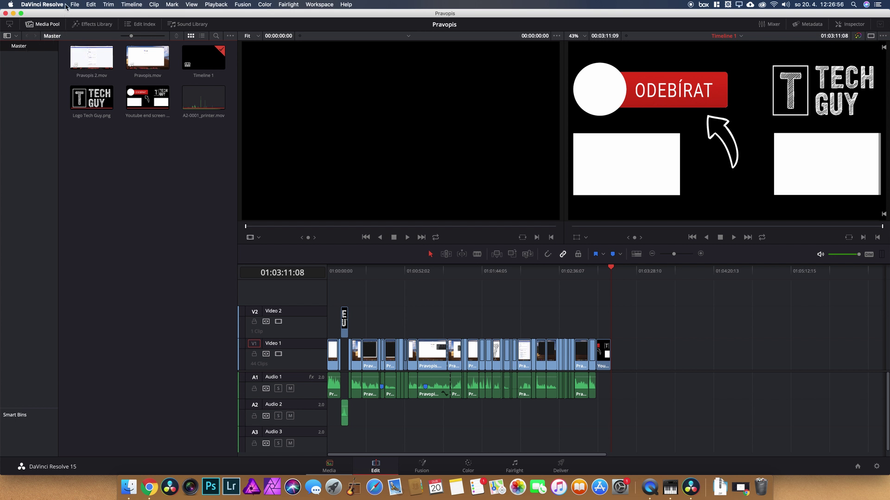
pyautogui.click(59, 6)
pyautogui.click(76, 87)
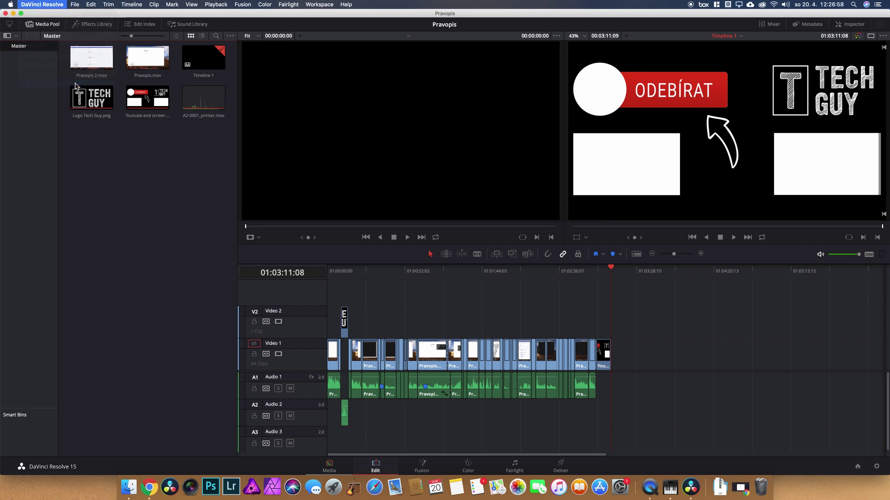